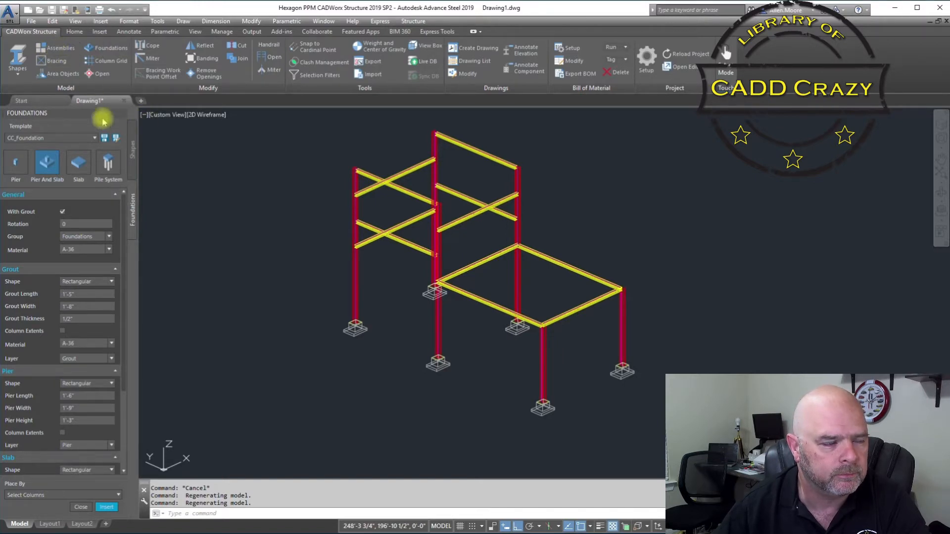
# Step: Open the stair assembly settings and choose a Straight stair with the 2'-6" Stair from Platform to Slab template
pyautogui.click(42, 50)
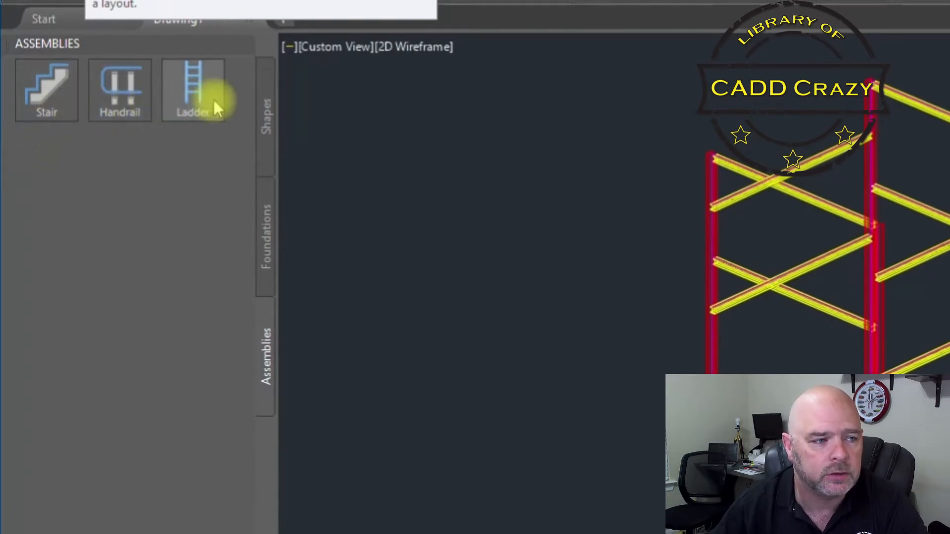
pyautogui.click(53, 102)
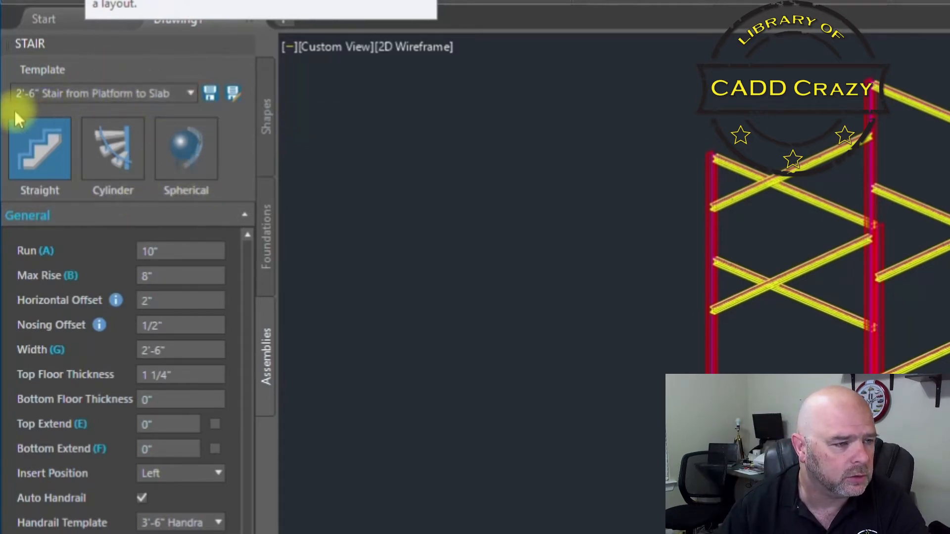
pyautogui.click(191, 93)
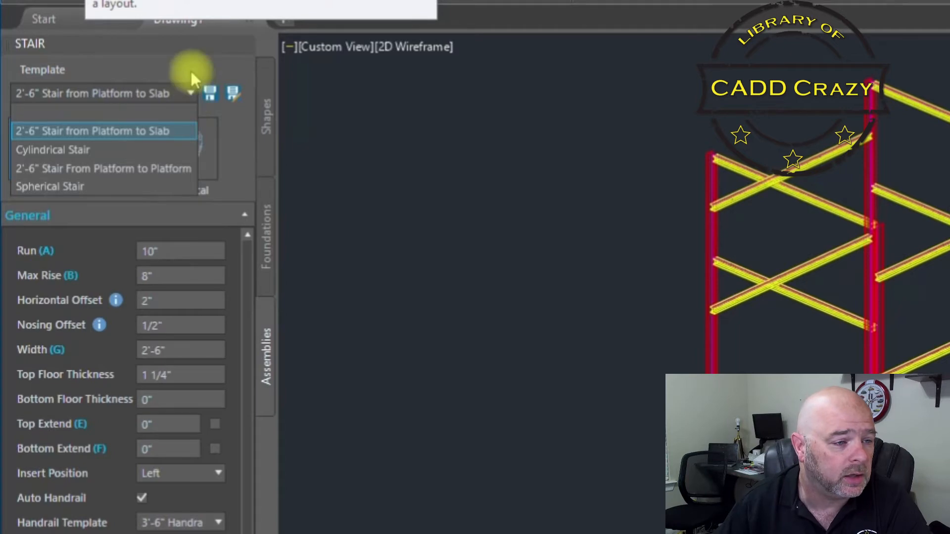
pyautogui.click(191, 74)
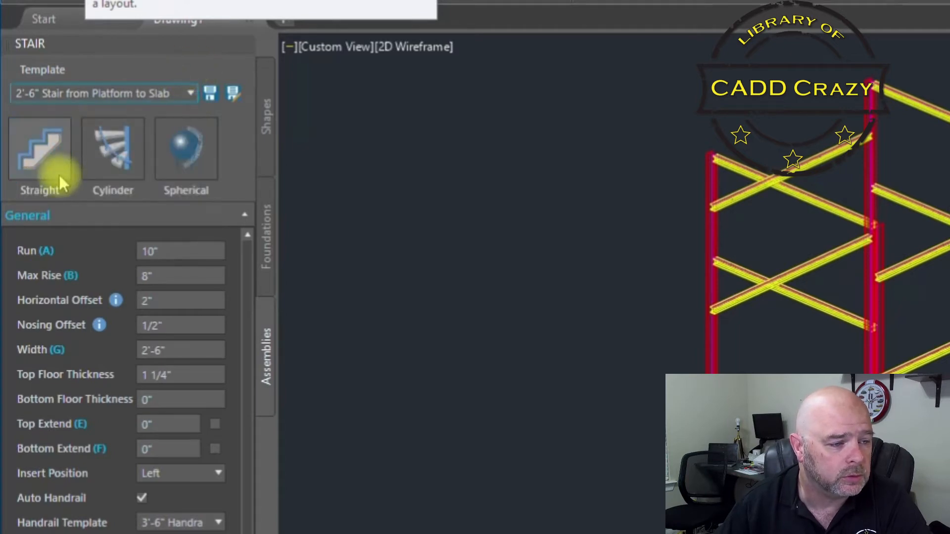
pyautogui.click(111, 160)
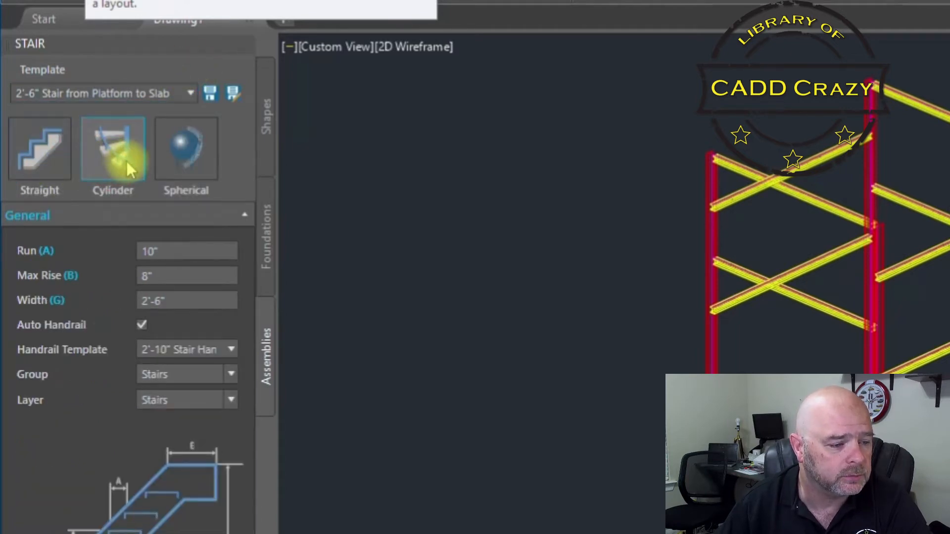
pyautogui.click(189, 159)
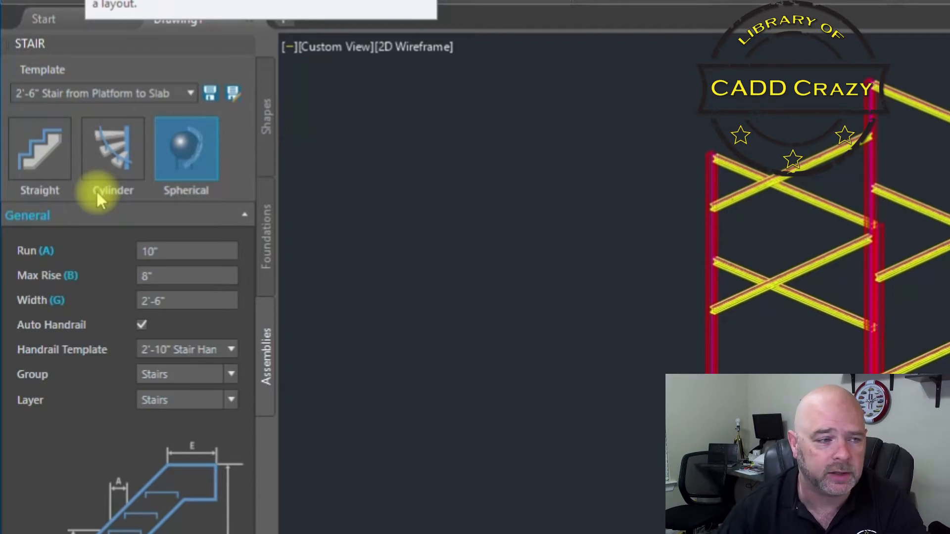
pyautogui.click(45, 174)
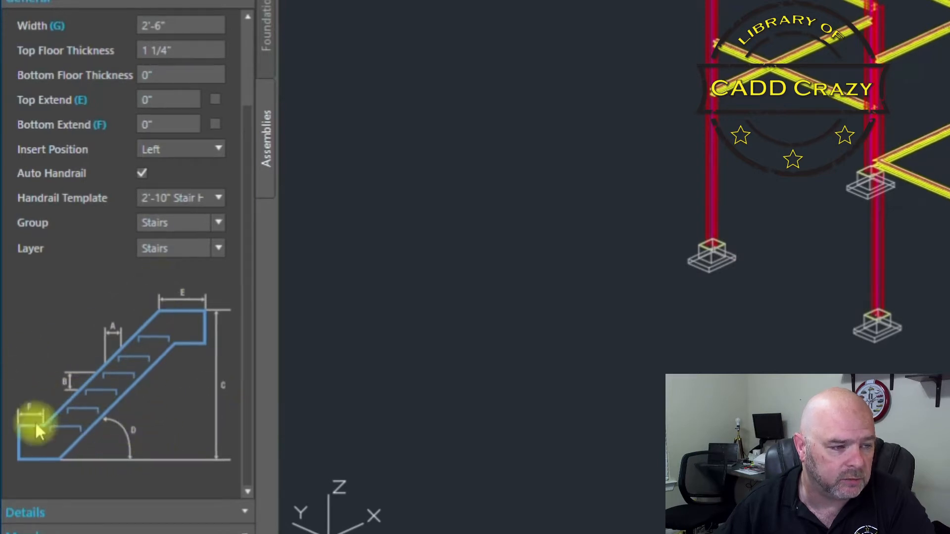
# Step: Start inserting the stair by Member/Height/Direction and select the lower platform's outer end beam as the supporting member
pyautogui.click(168, 24)
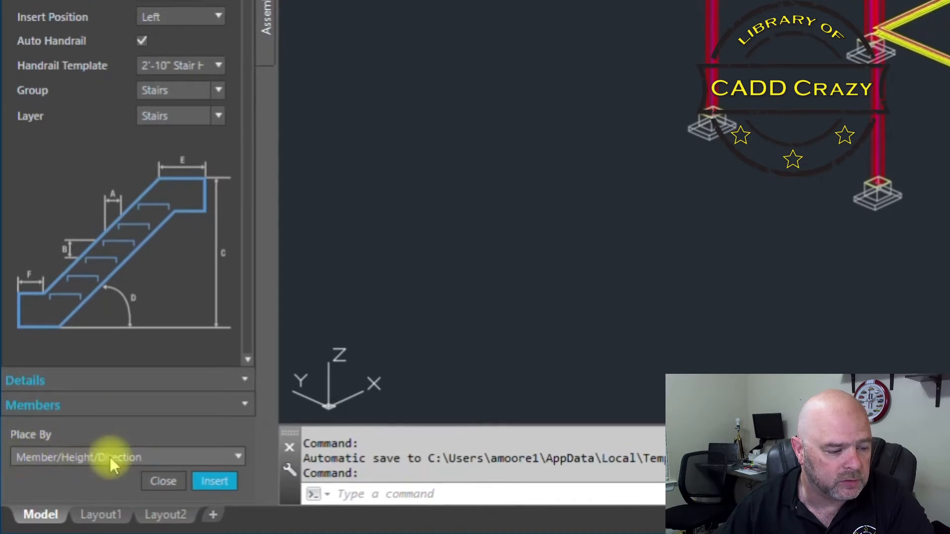
pyautogui.click(137, 456)
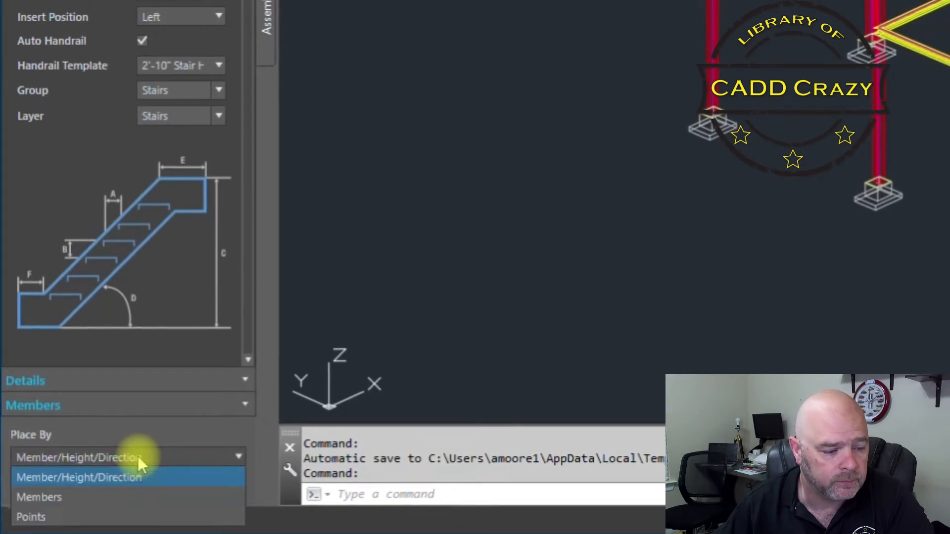
pyautogui.click(88, 476)
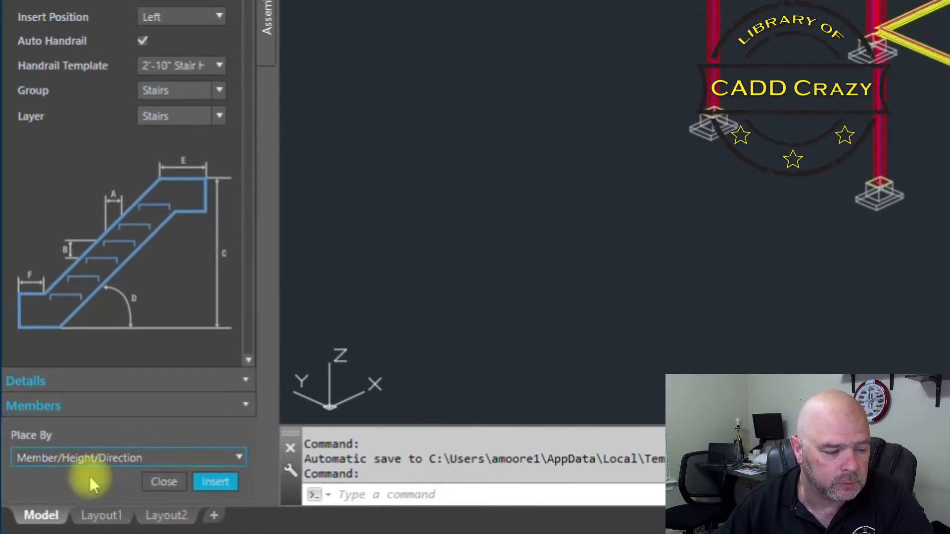
pyautogui.click(216, 482)
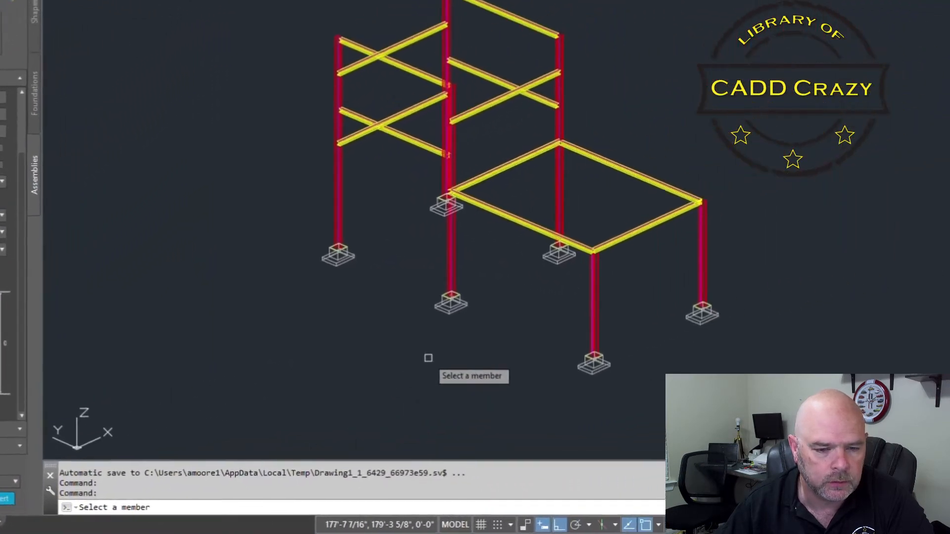
pyautogui.scroll(5, 532, 277)
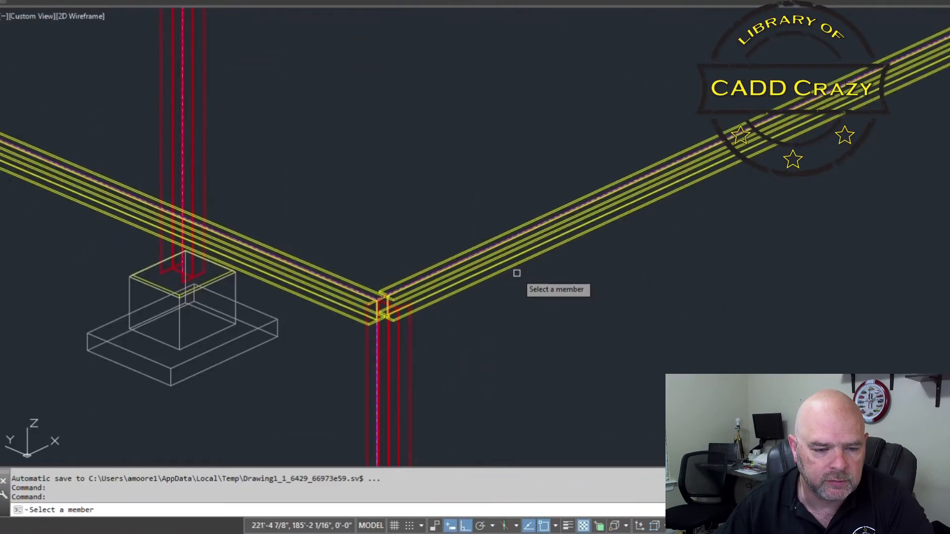
pyautogui.scroll(-3, 497, 277)
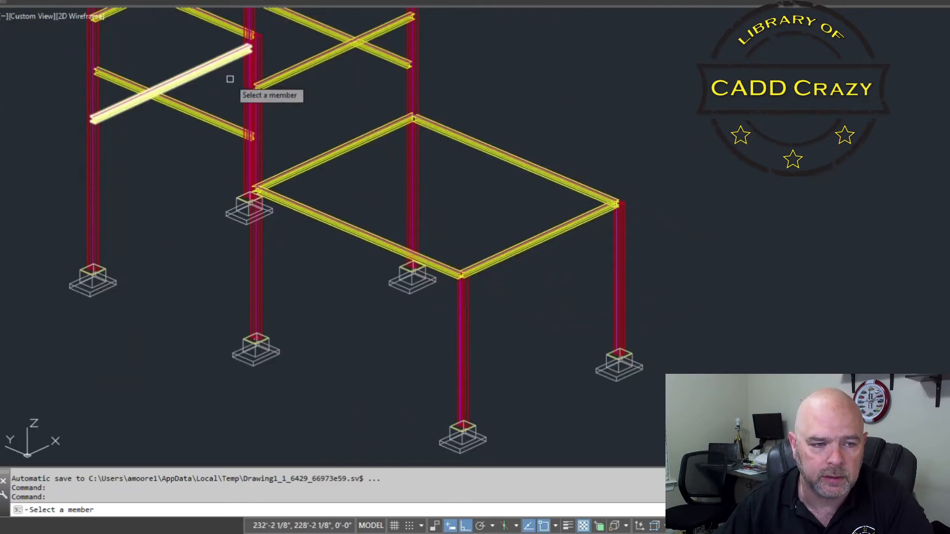
pyautogui.scroll(4, 452, 262)
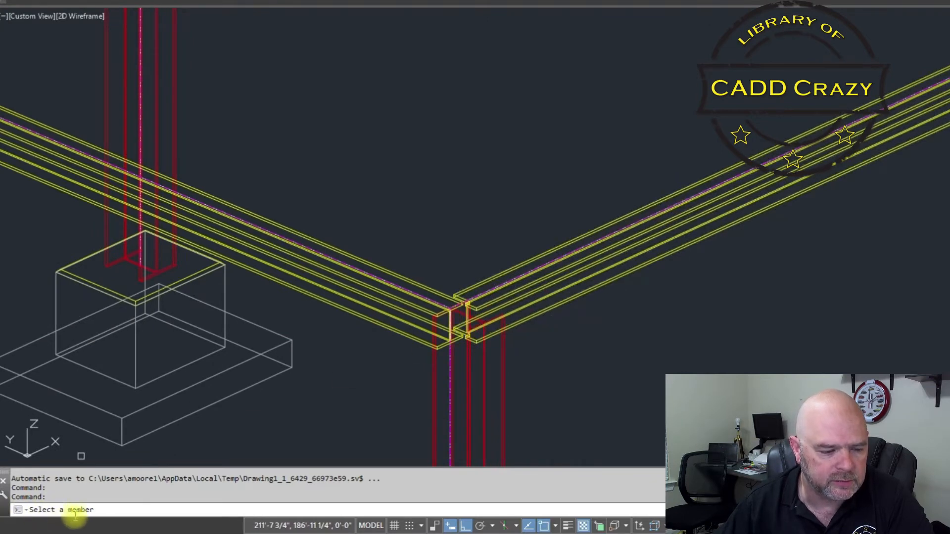
pyautogui.scroll(5, 507, 300)
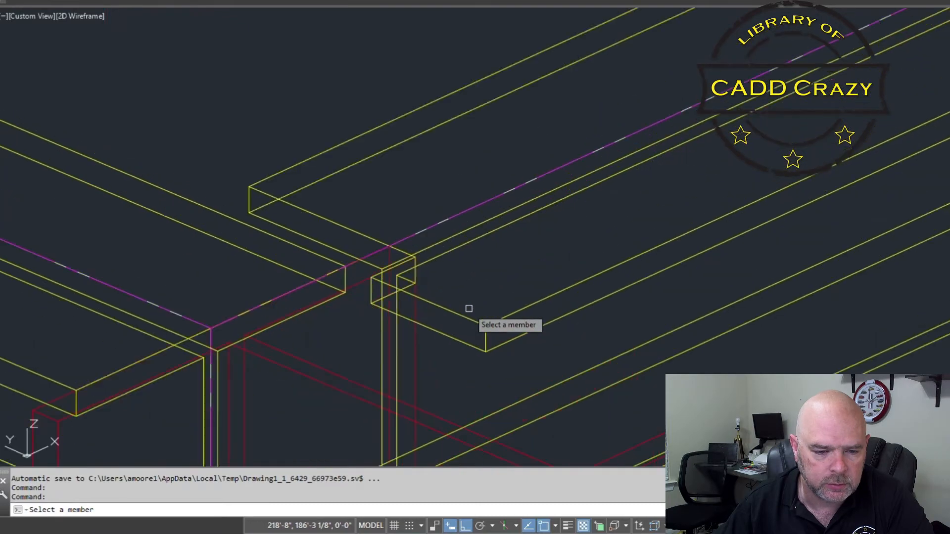
pyautogui.scroll(-4, 591, 275)
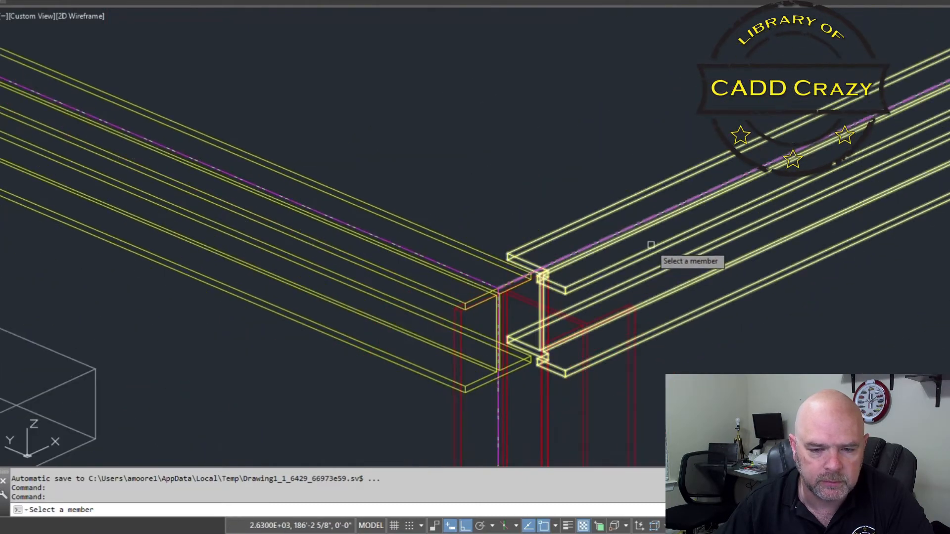
pyautogui.click(655, 248)
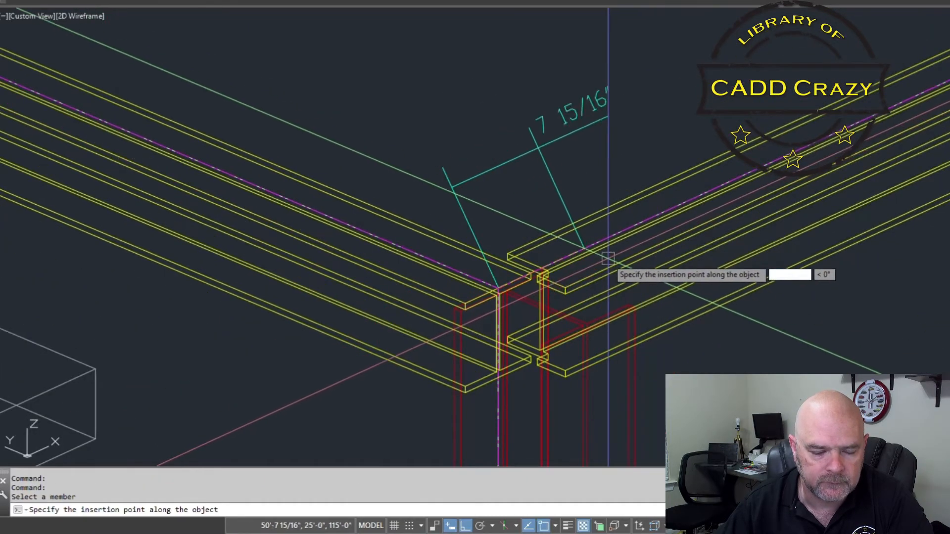
# Step: Set the stair's insertion point at the midpoint of the selected platform beam
pyautogui.scroll(-3, 631, 247)
pyautogui.scroll(-3, 627, 250)
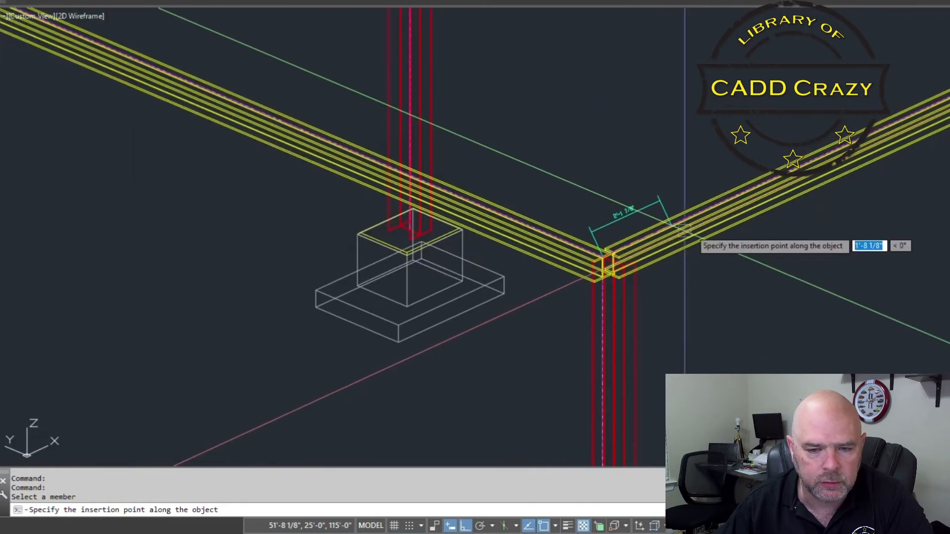
pyautogui.scroll(3, 498, 319)
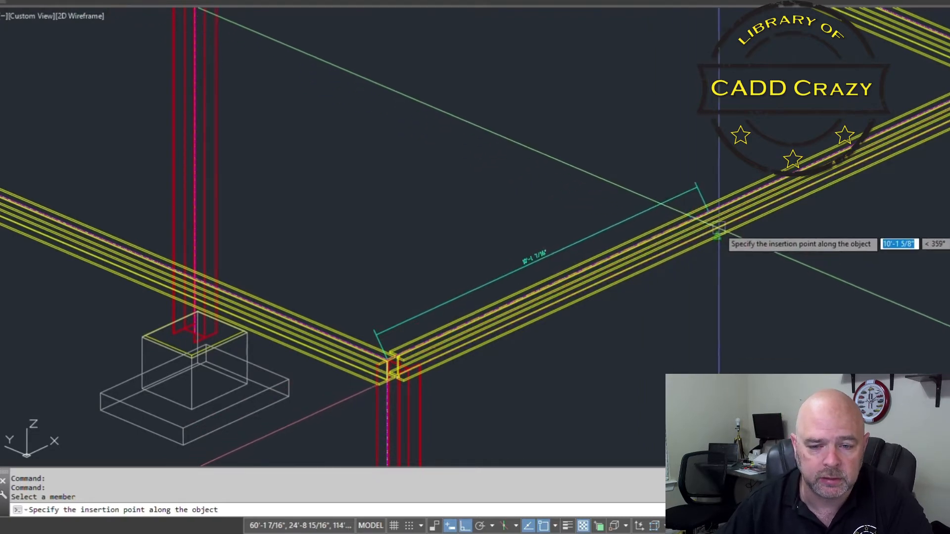
pyautogui.scroll(6, 712, 218)
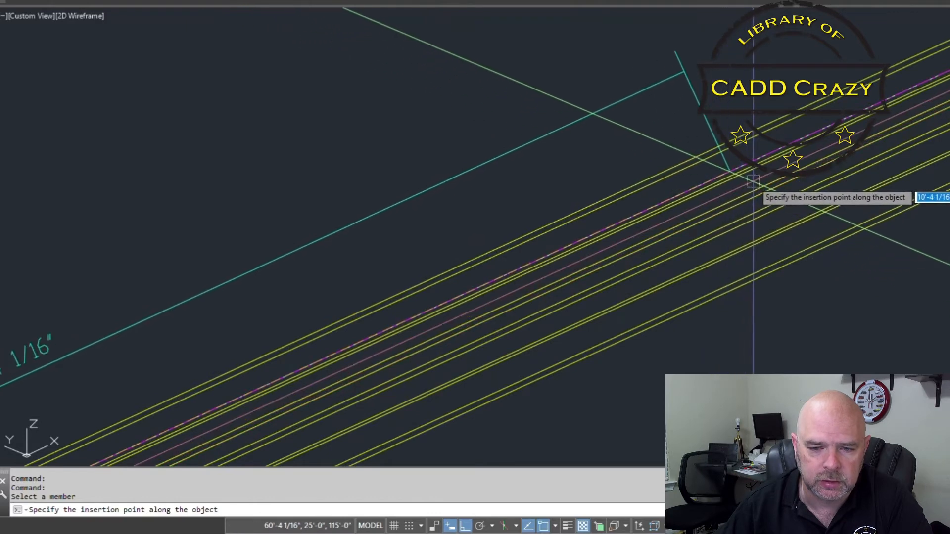
pyautogui.scroll(1, 754, 186)
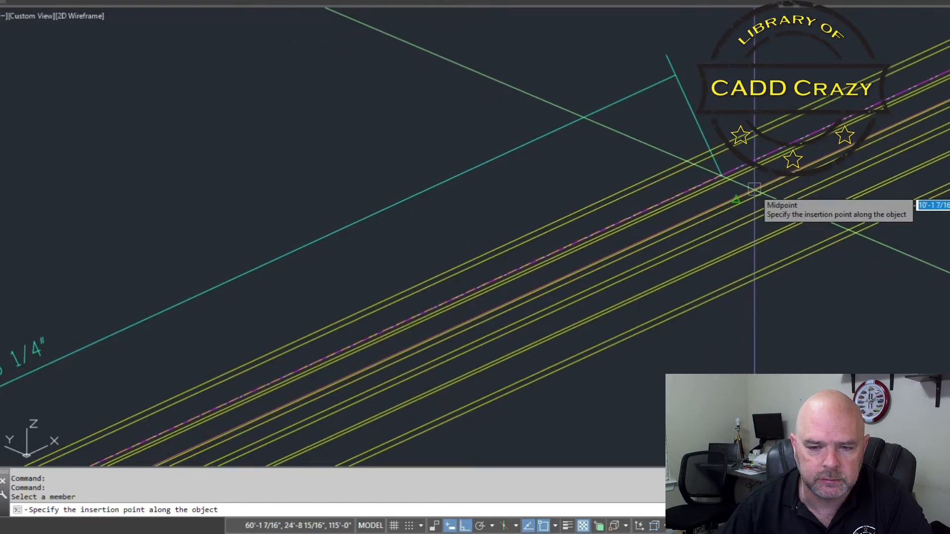
pyautogui.click(736, 199)
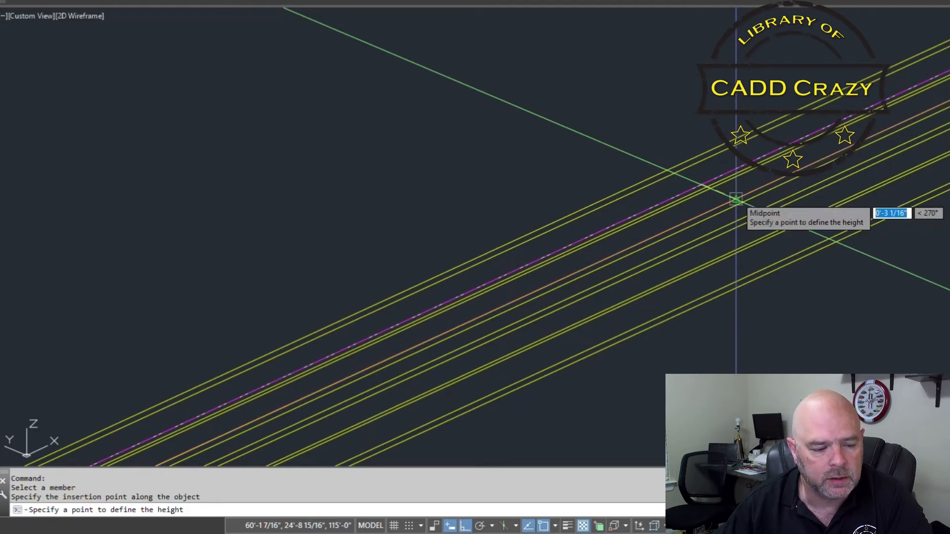
# Step: Define the stair's height by picking a corner of the slab under the platform's front corner column
pyautogui.scroll(-6, 736, 199)
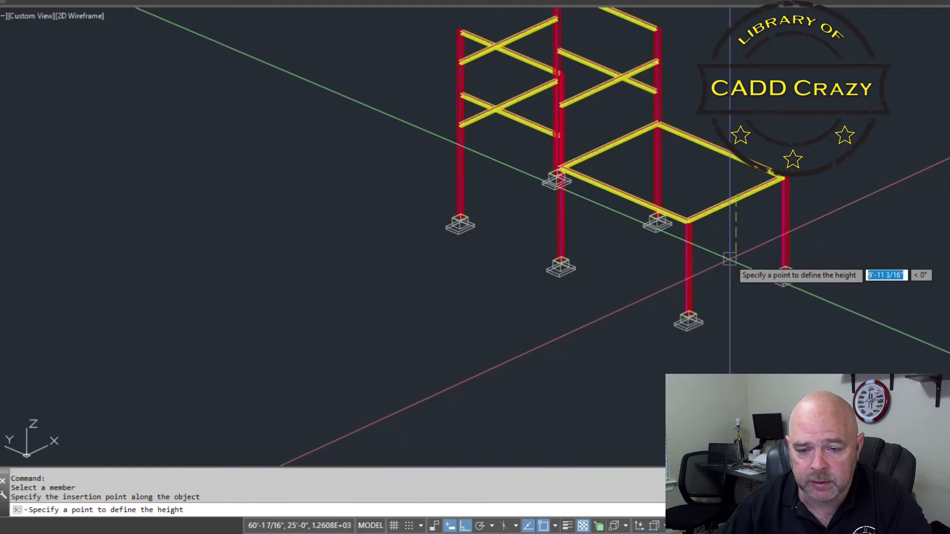
pyautogui.scroll(8, 709, 309)
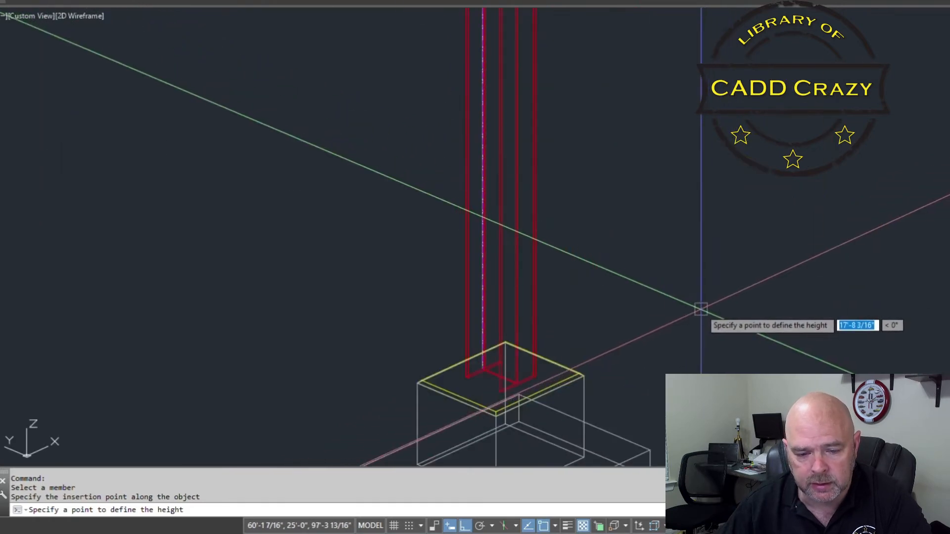
pyautogui.scroll(-2, 701, 316)
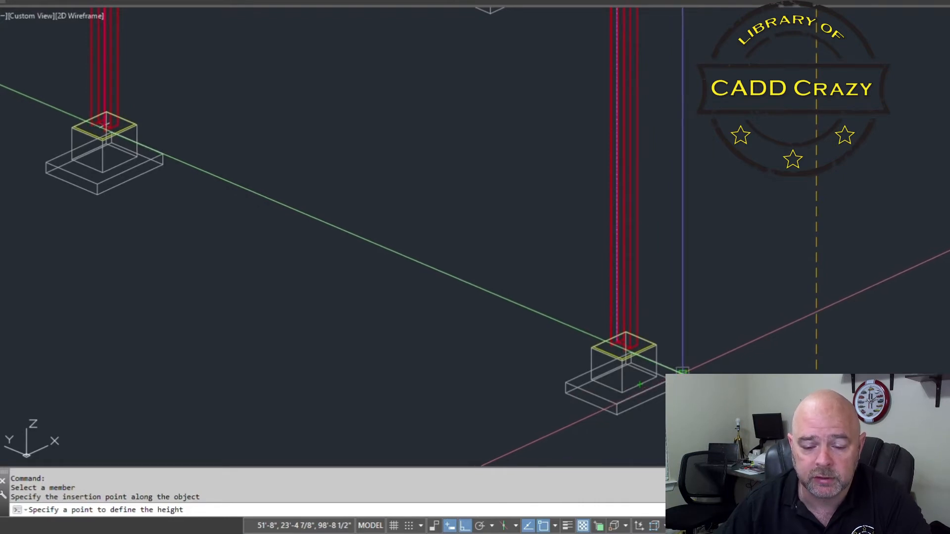
pyautogui.click(682, 371)
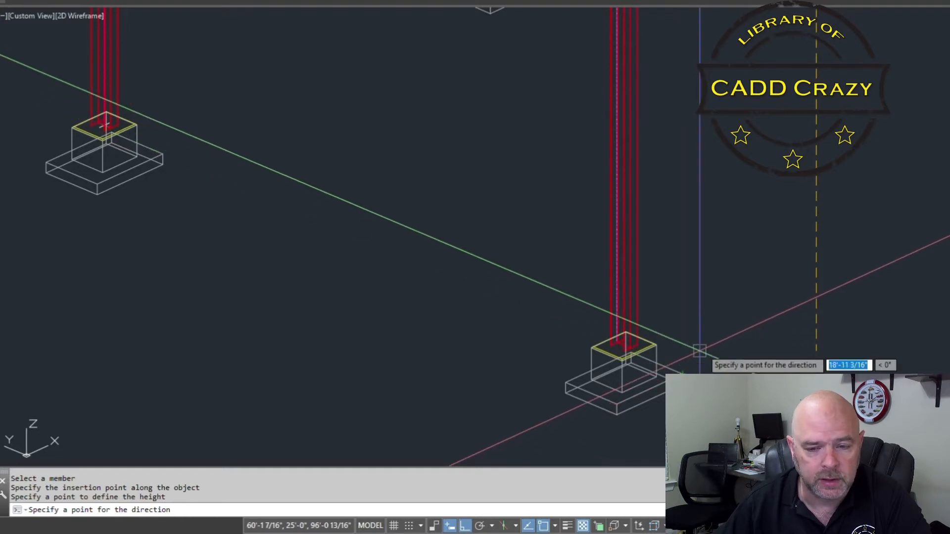
# Step: Point the stair's direction outward from the platform and choose Bolted as the coping type
pyautogui.scroll(-5, 703, 354)
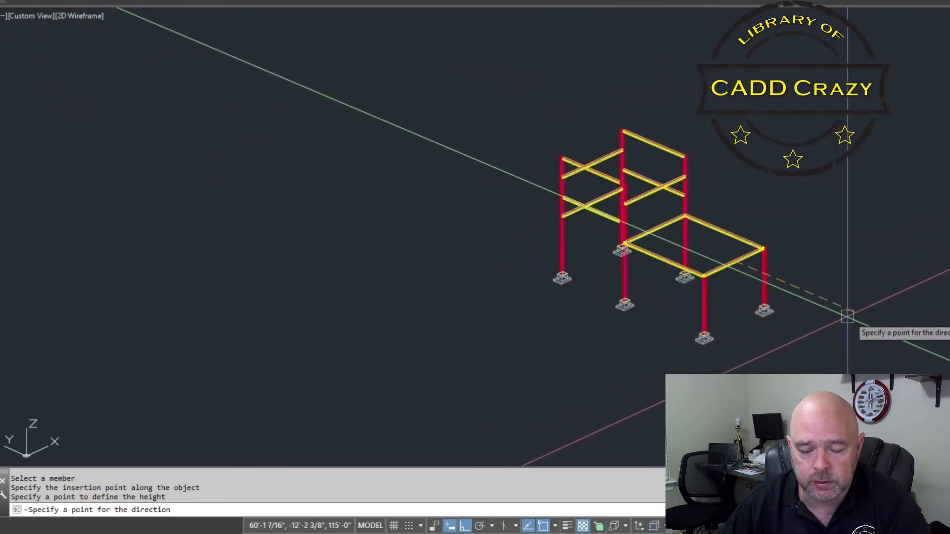
pyautogui.click(864, 318)
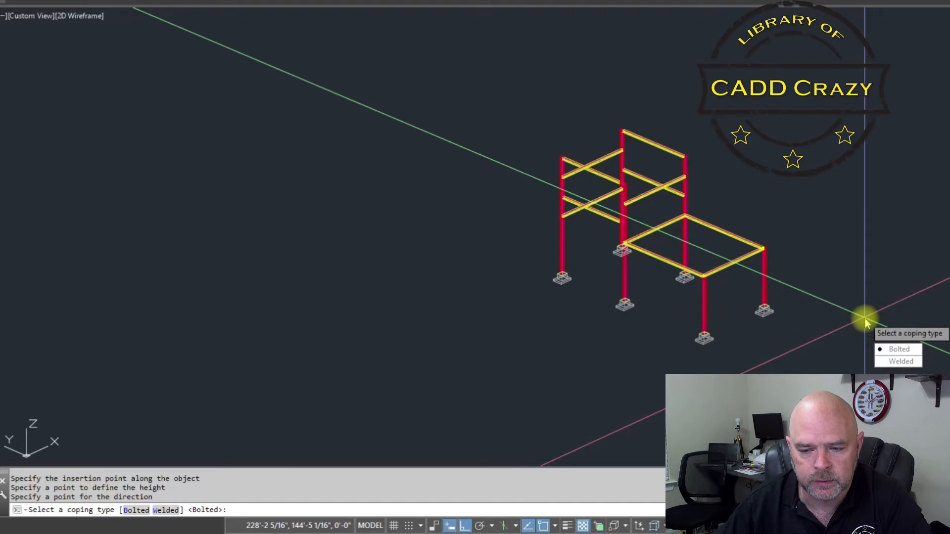
pyautogui.click(903, 349)
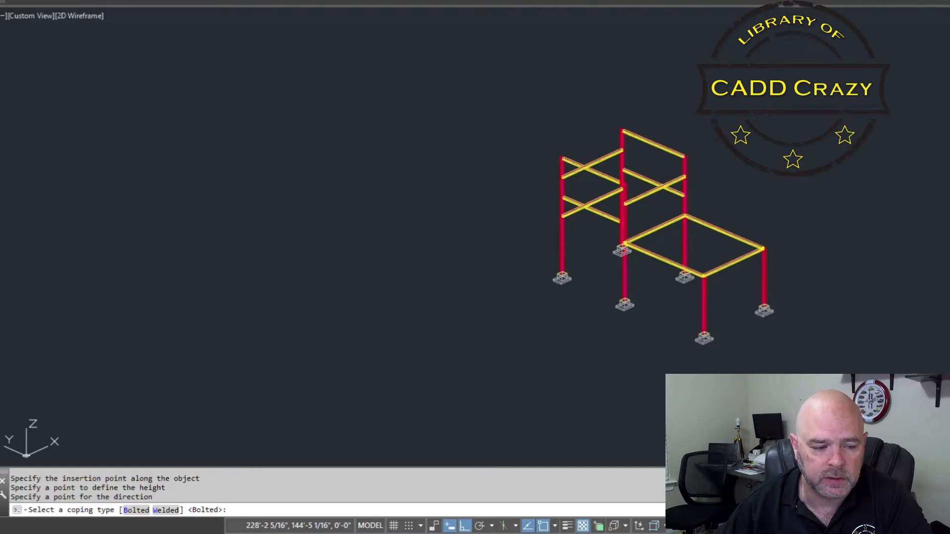
# Step: Display the model around the new stair in the Shaded visual style
pyautogui.scroll(4, 758, 300)
pyautogui.scroll(3, 757, 300)
pyautogui.moveTo(757, 300); pyautogui.dragTo(584, 247, button='middle')
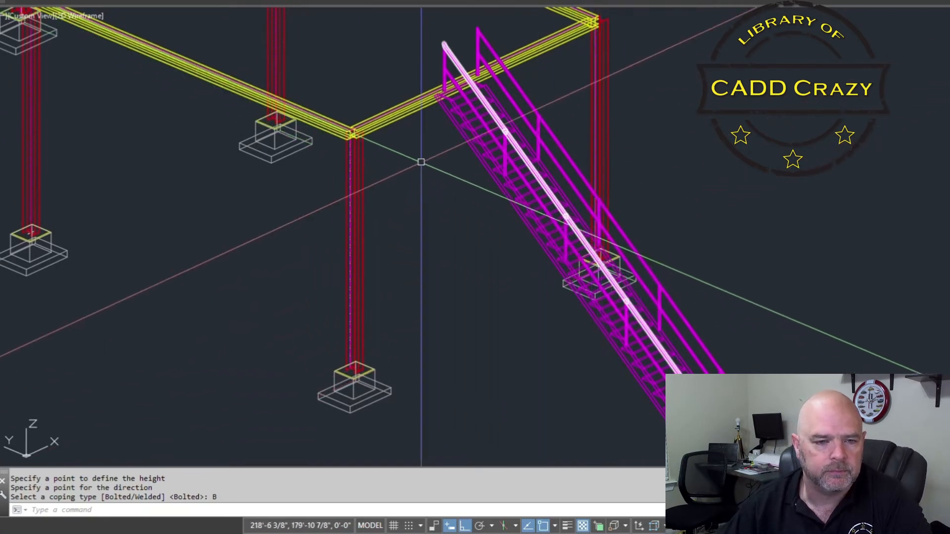
pyautogui.click(80, 16)
pyautogui.click(106, 100)
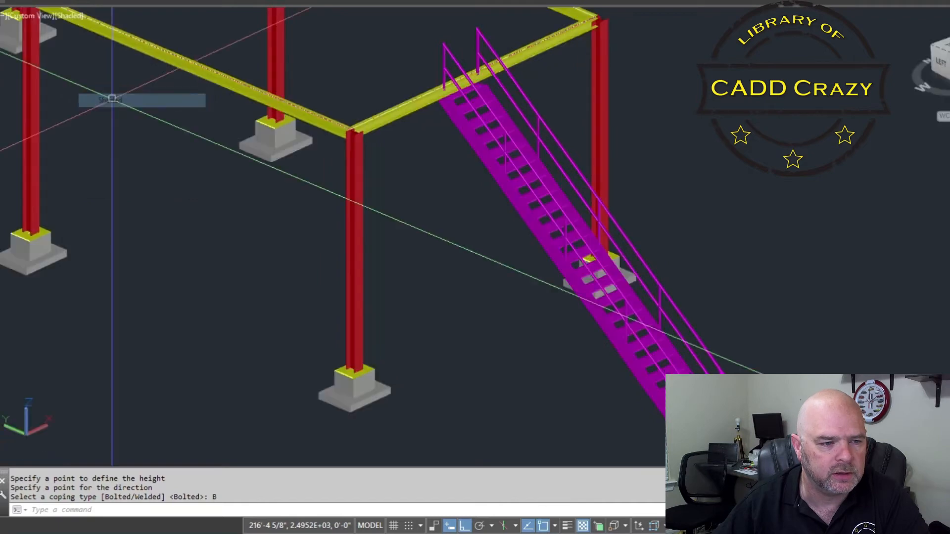
pyautogui.scroll(3, 456, 90)
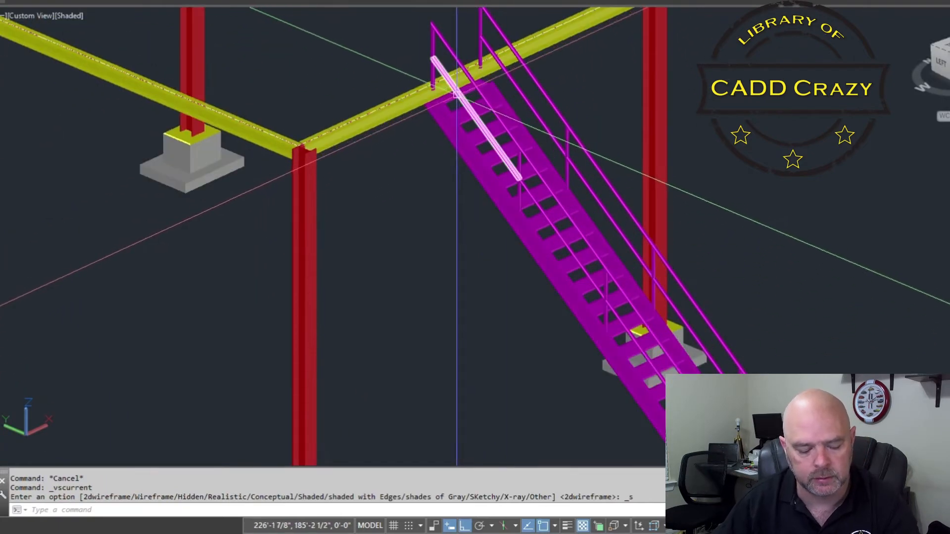
pyautogui.scroll(3, 478, 111)
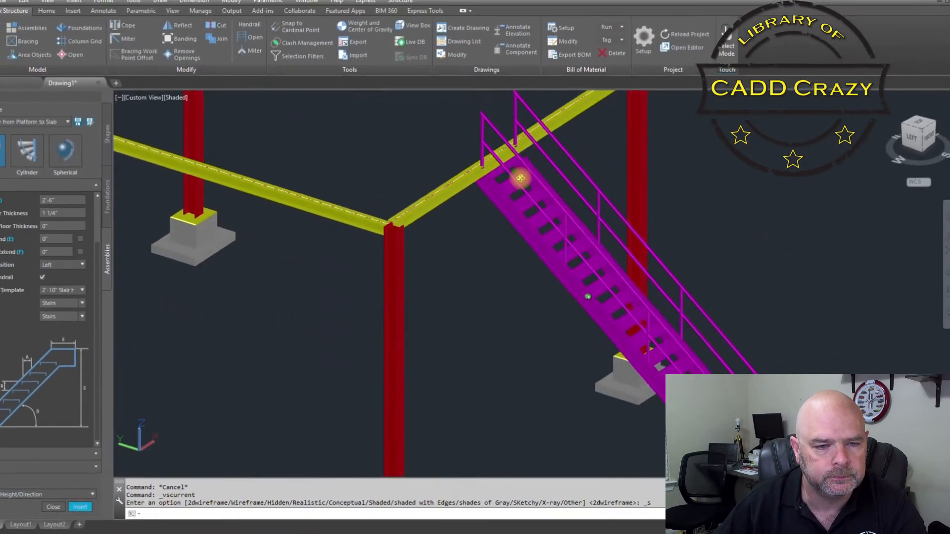
# Step: Open the inserted stair's parameters for modification
pyautogui.keyDown('shift'); pyautogui.moveTo(520, 178); pyautogui.dragTo(569, 193, button='middle'); pyautogui.keyUp('shift')
pyautogui.scroll(-6, 624, 258)
pyautogui.keyDown('shift'); pyautogui.moveTo(624, 255); pyautogui.dragTo(569, 276, button='middle'); pyautogui.keyUp('shift')
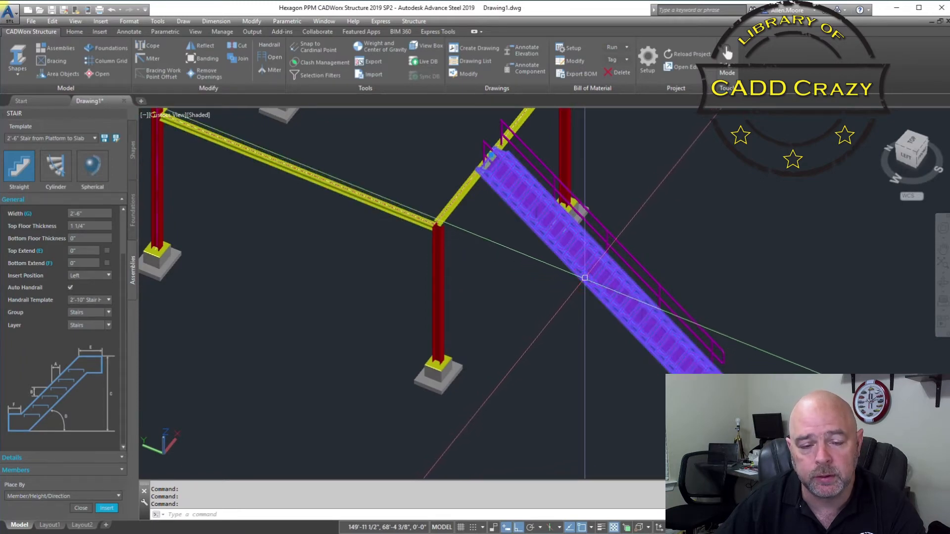
pyautogui.click(585, 278)
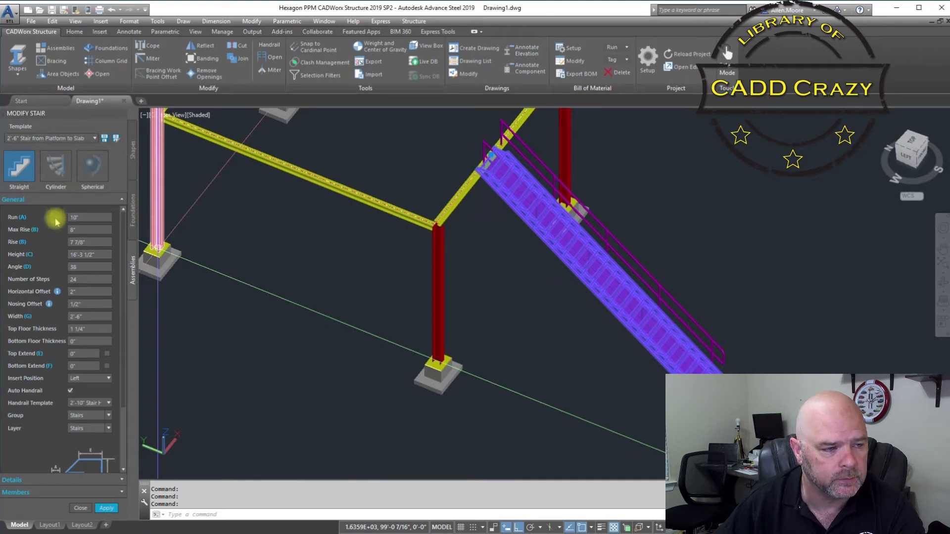
# Step: Enable Top Extend on the stair, set it to 6", and apply the change
pyautogui.scroll(-2, 74, 257)
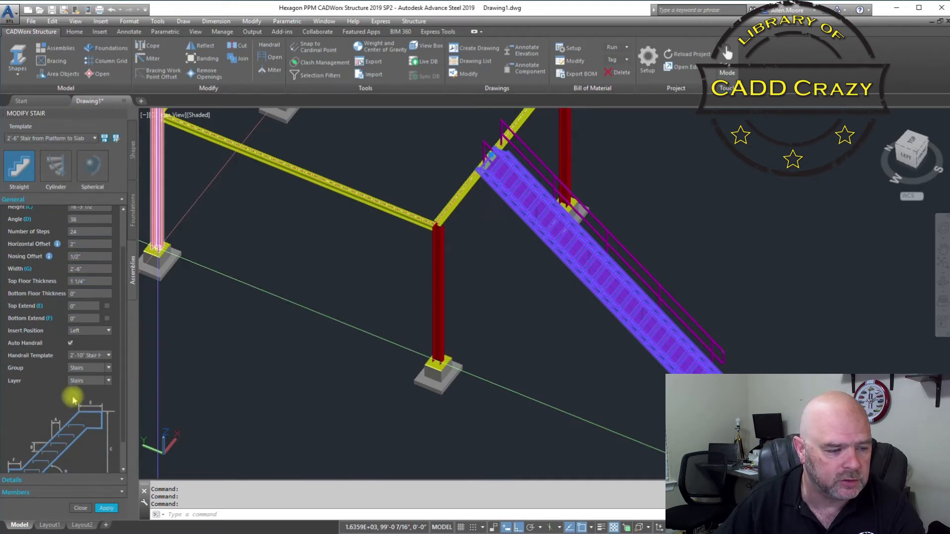
pyautogui.scroll(-2, 75, 391)
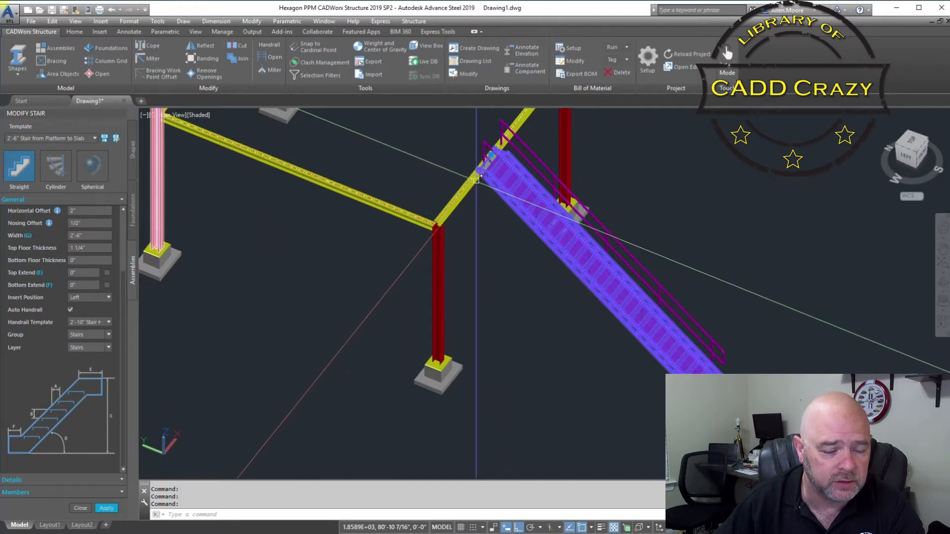
pyautogui.scroll(5, 492, 167)
pyautogui.scroll(-5, 492, 167)
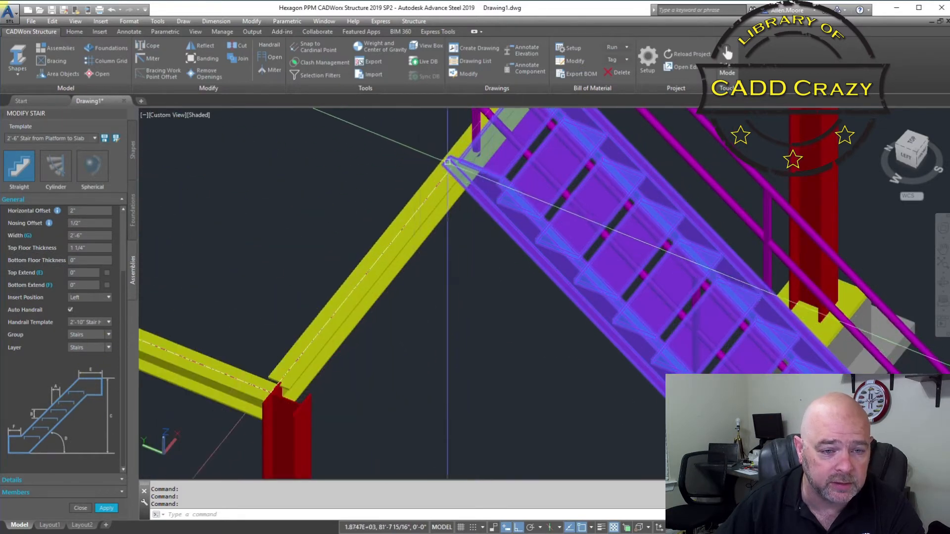
pyautogui.scroll(-3, 369, 205)
pyautogui.scroll(3, 213, 326)
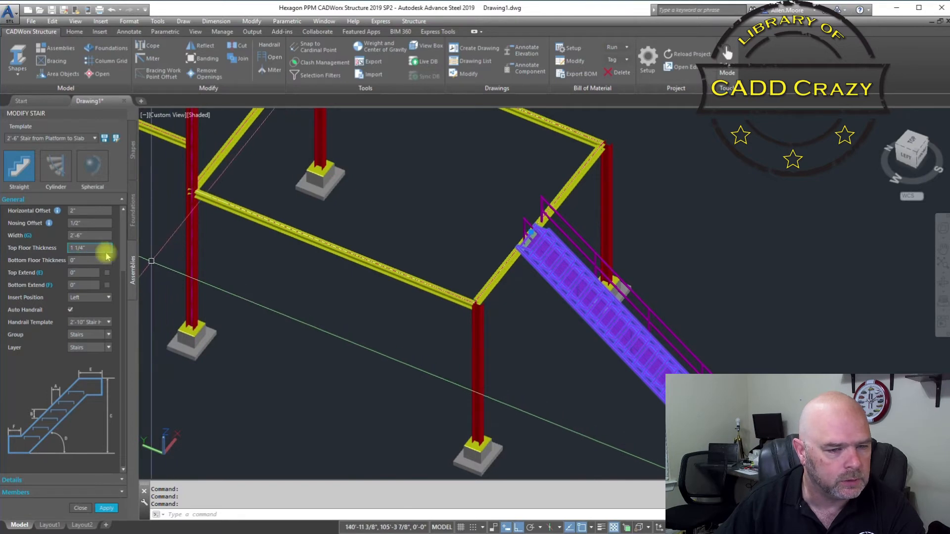
pyautogui.scroll(5, 580, 240)
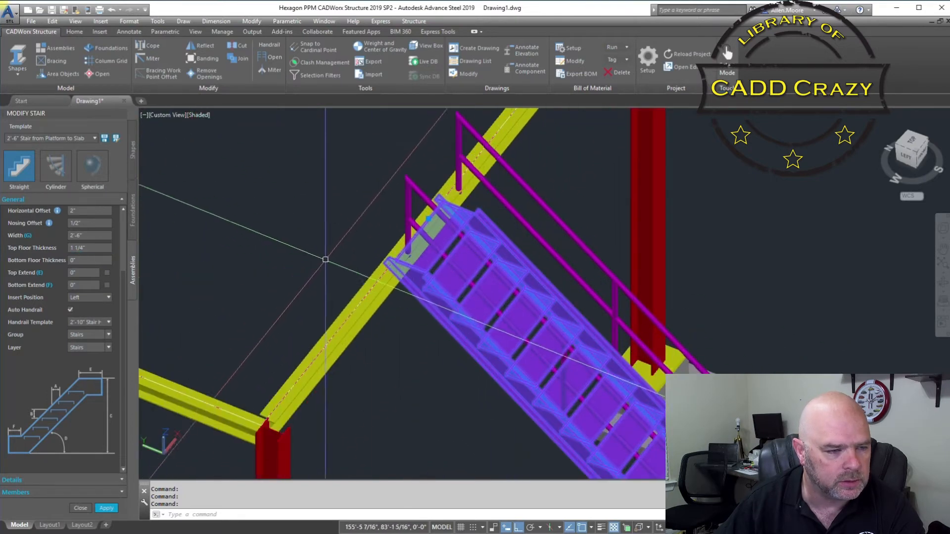
pyautogui.click(86, 260)
pyautogui.click(83, 275)
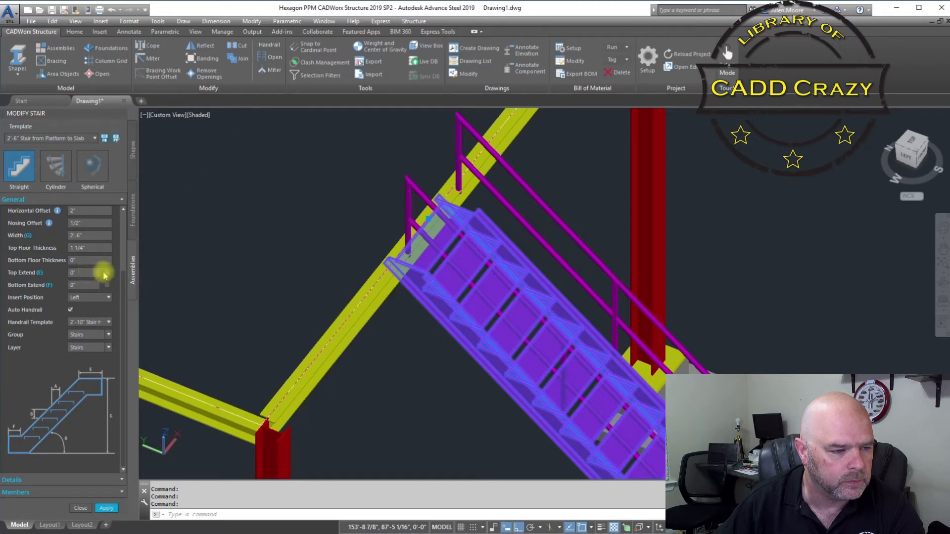
pyautogui.click(107, 273)
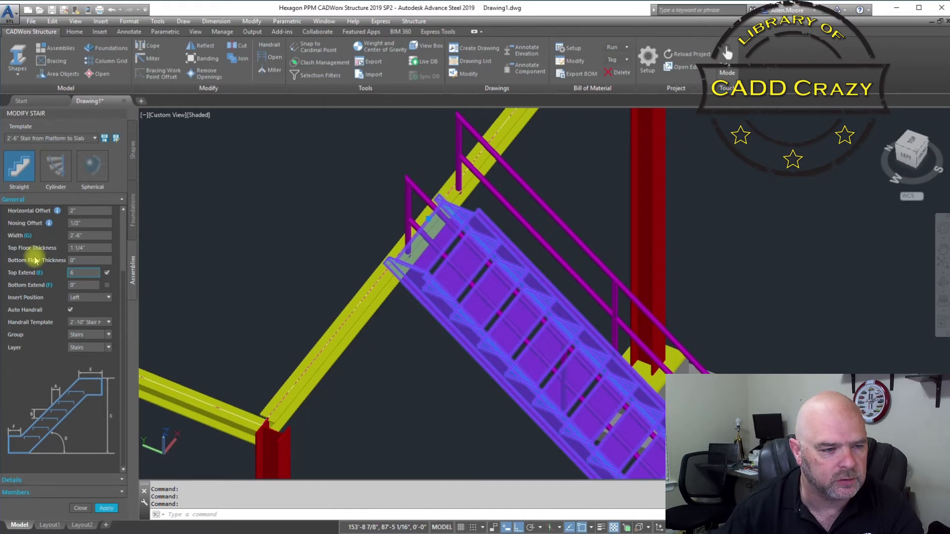
pyautogui.click(106, 508)
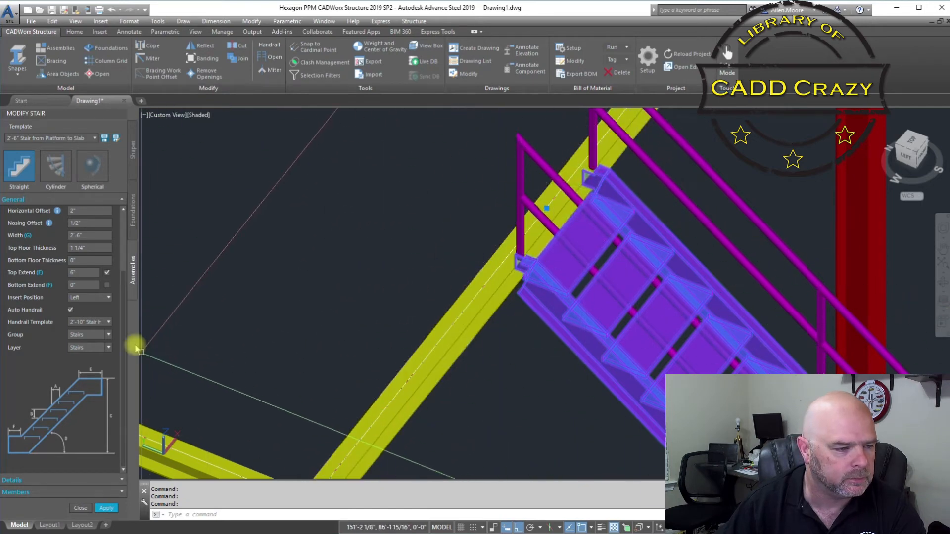
# Step: Enable Bottom Extend on the stair, set it to 6", and apply the change
pyautogui.scroll(-3, 643, 342)
pyautogui.scroll(5, 676, 338)
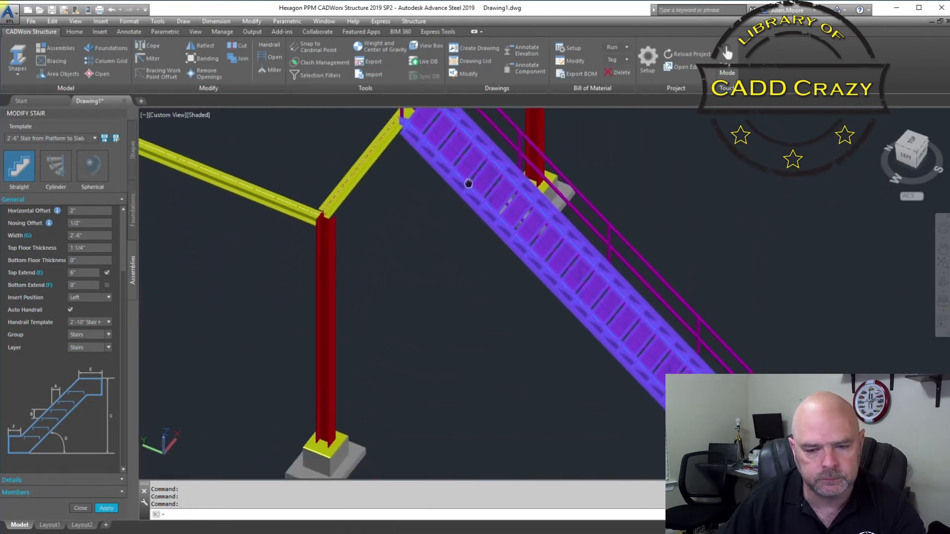
pyautogui.scroll(2, 675, 338)
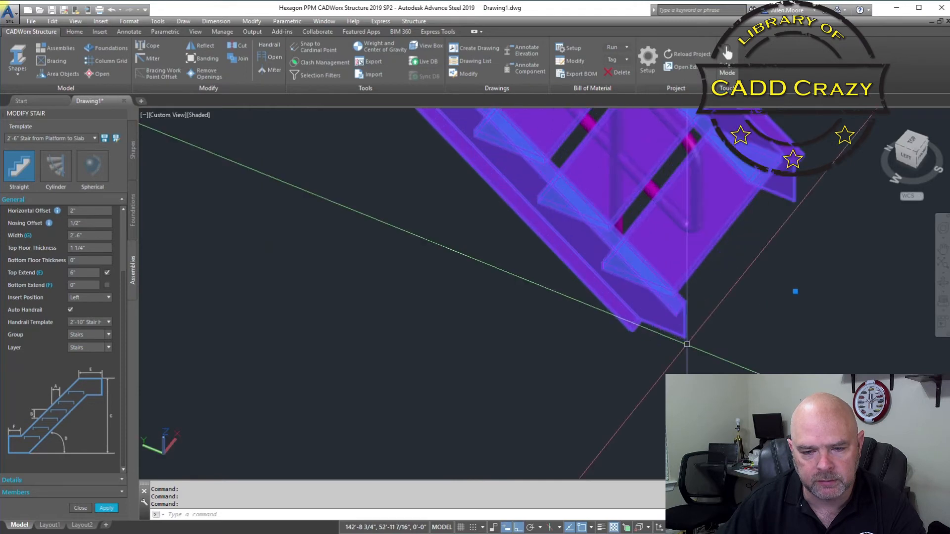
pyautogui.click(84, 275)
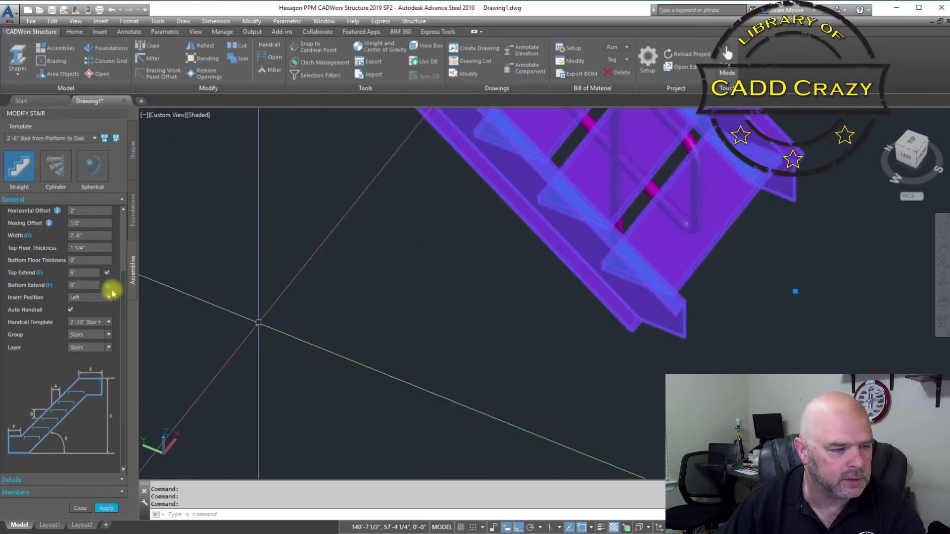
pyautogui.click(107, 285)
pyautogui.click(84, 285)
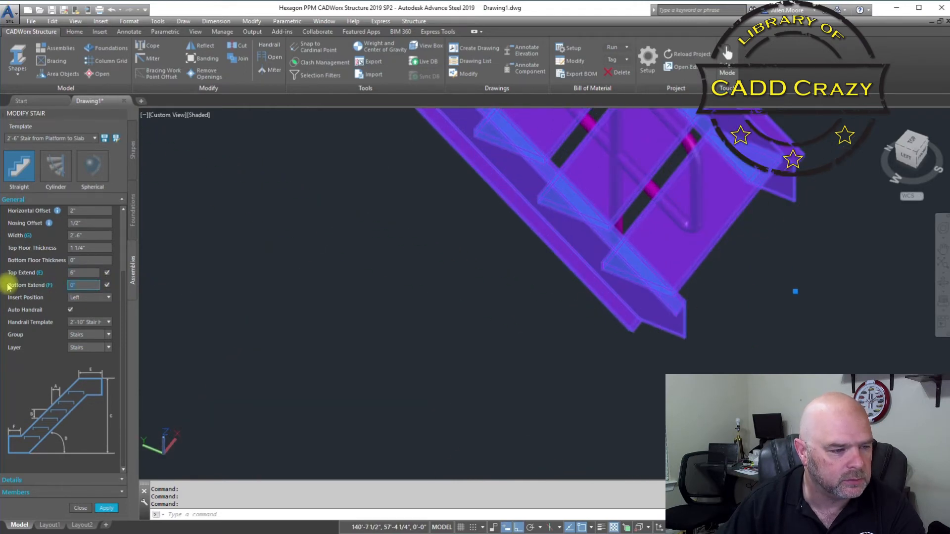
pyautogui.write('6')
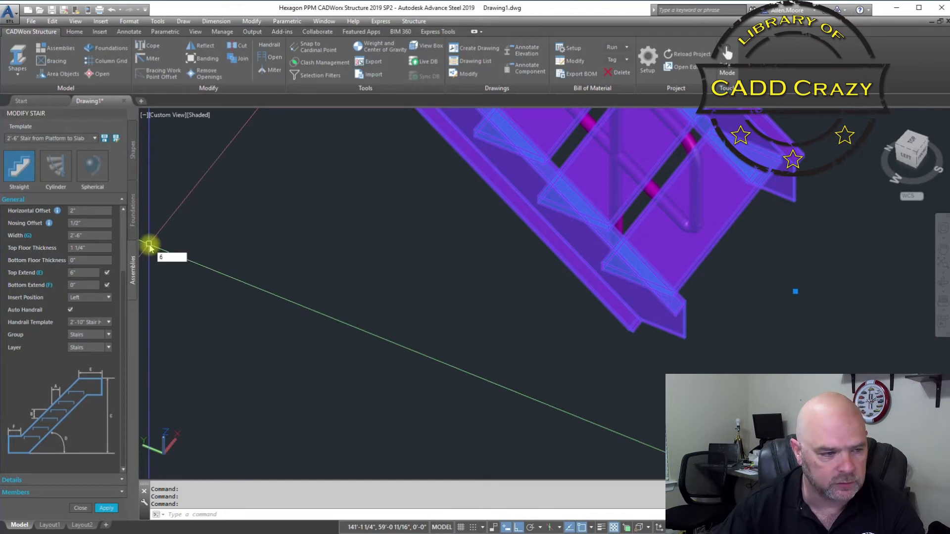
pyautogui.click(88, 284)
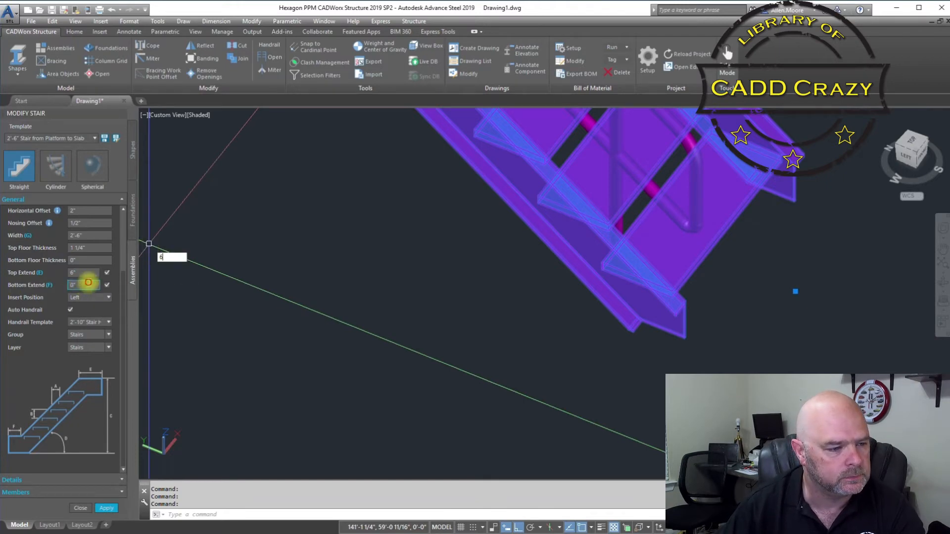
pyautogui.click(88, 285)
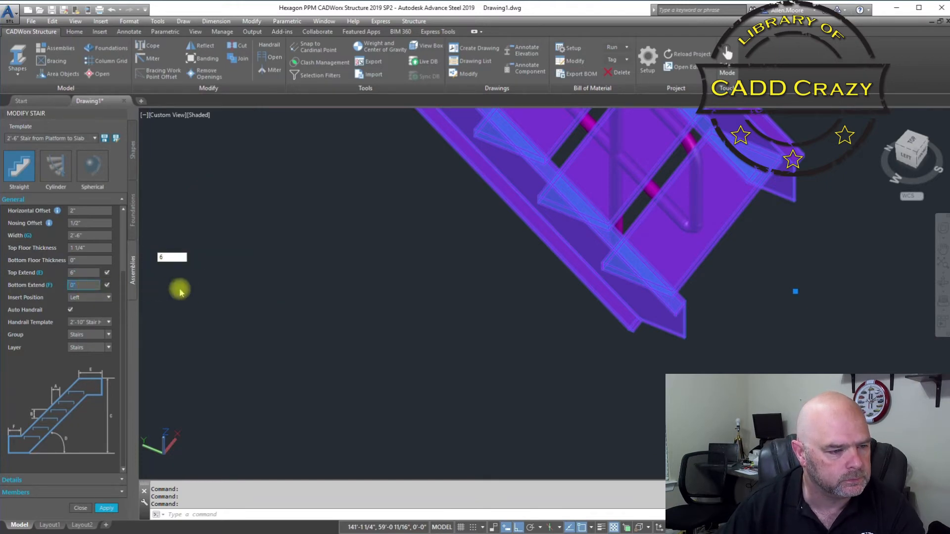
pyautogui.click(141, 289)
pyautogui.click(78, 284)
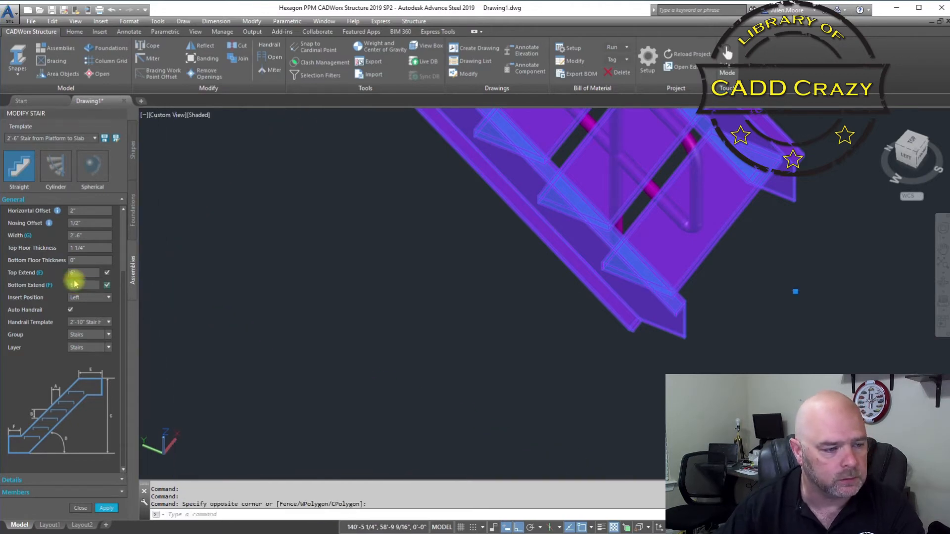
pyautogui.click(100, 508)
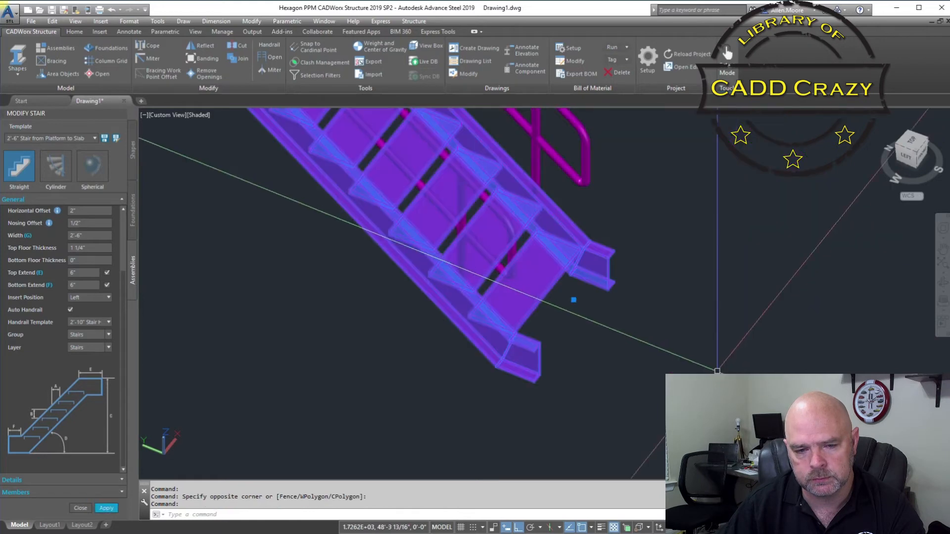
# Step: Clear the selection and reselect the stair from a side view to modify its parameters again
pyautogui.press('Escape')
pyautogui.scroll(-5, 408, 297)
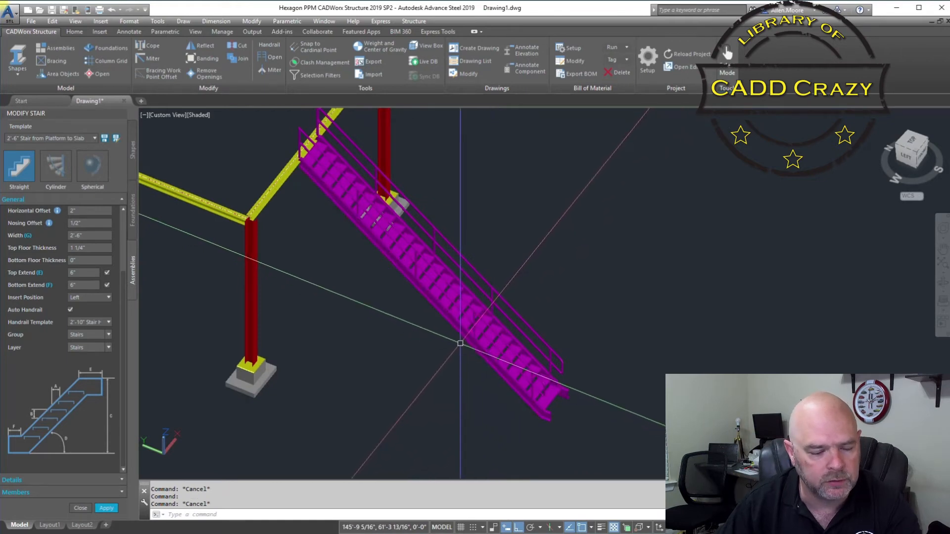
pyautogui.press('Escape')
pyautogui.scroll(2, 465, 340)
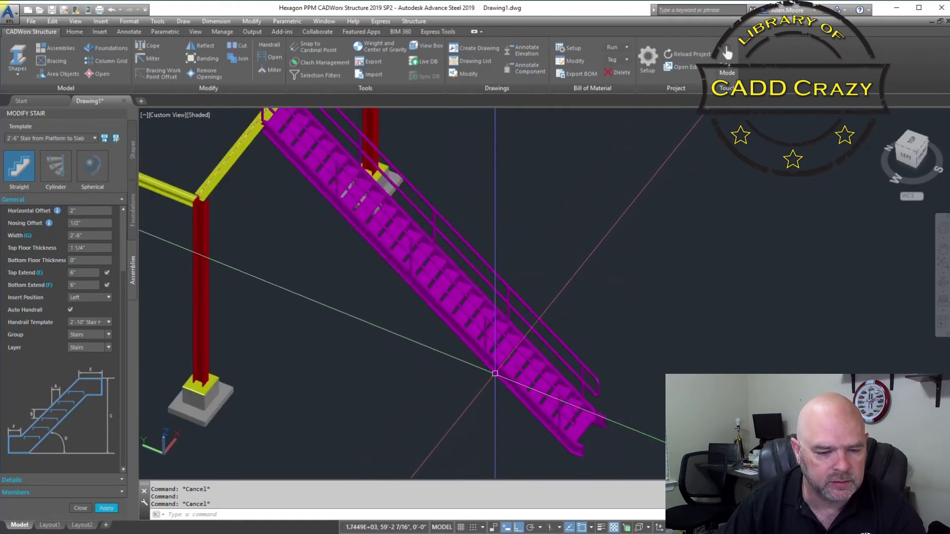
pyautogui.keyDown('shift'); pyautogui.moveTo(555, 430); pyautogui.dragTo(600, 396, button='middle'); pyautogui.keyUp('shift')
pyautogui.scroll(5, 542, 391)
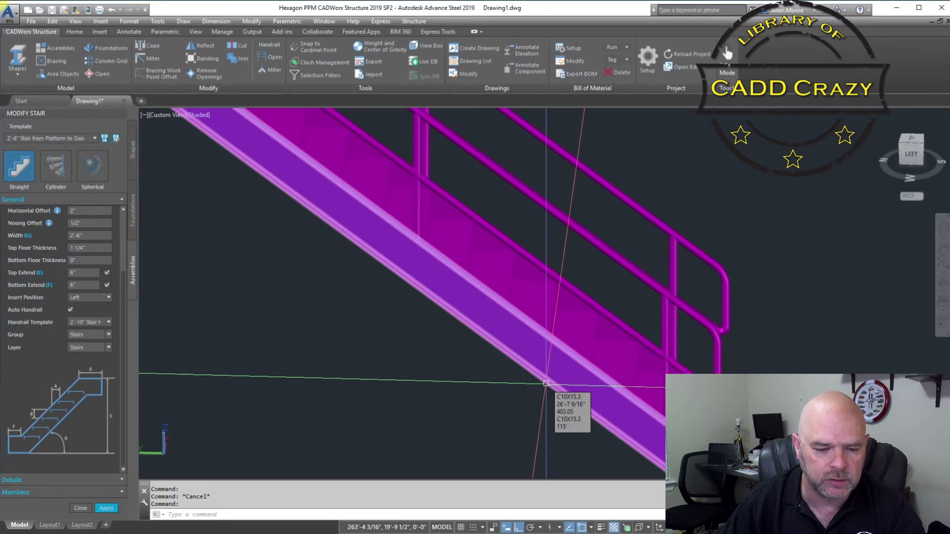
pyautogui.click(545, 383)
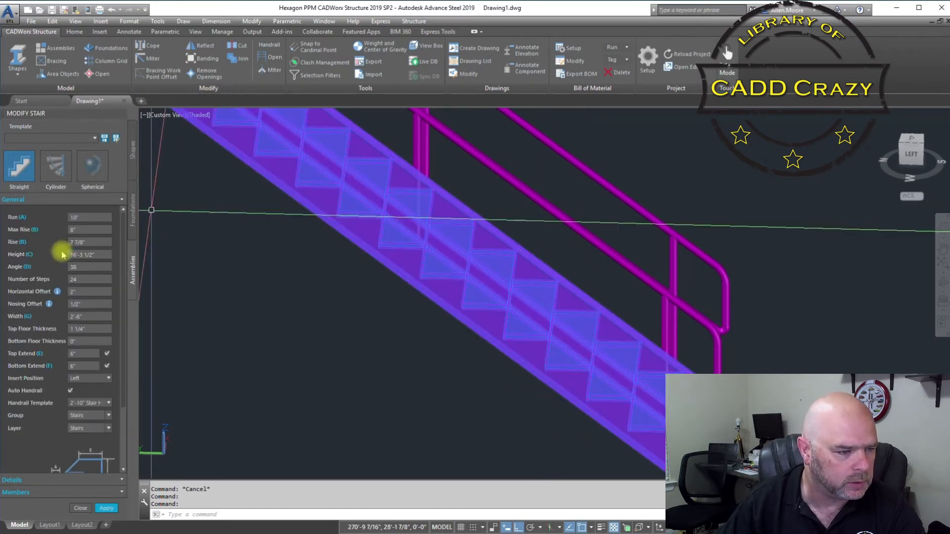
# Step: Change the member size of the stair's stringers to C6X10.5, apply it, and clear the selection
pyautogui.click(48, 495)
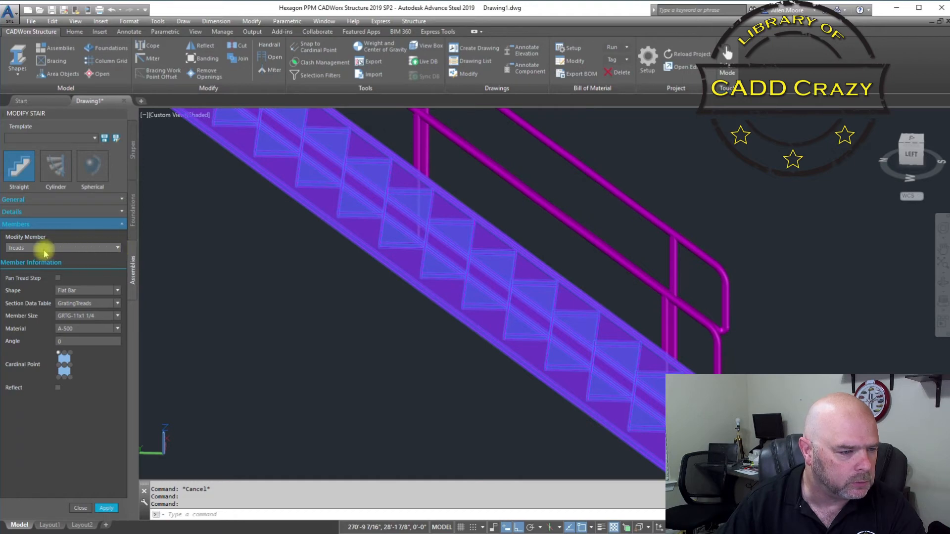
pyautogui.click(117, 249)
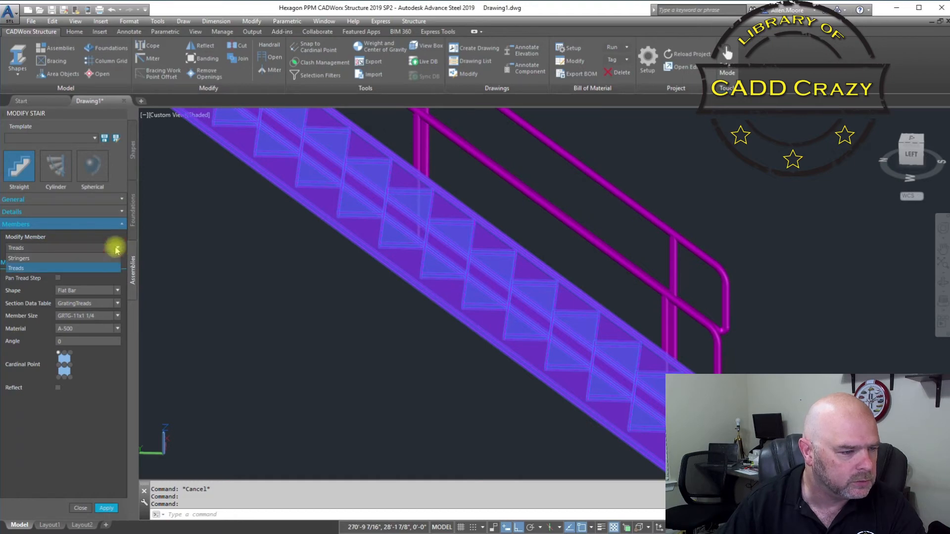
pyautogui.click(58, 257)
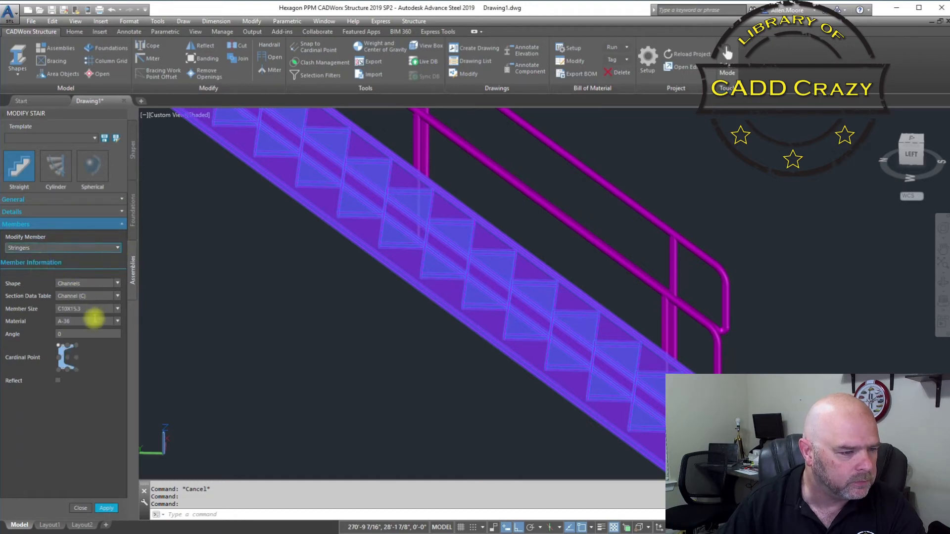
pyautogui.click(117, 309)
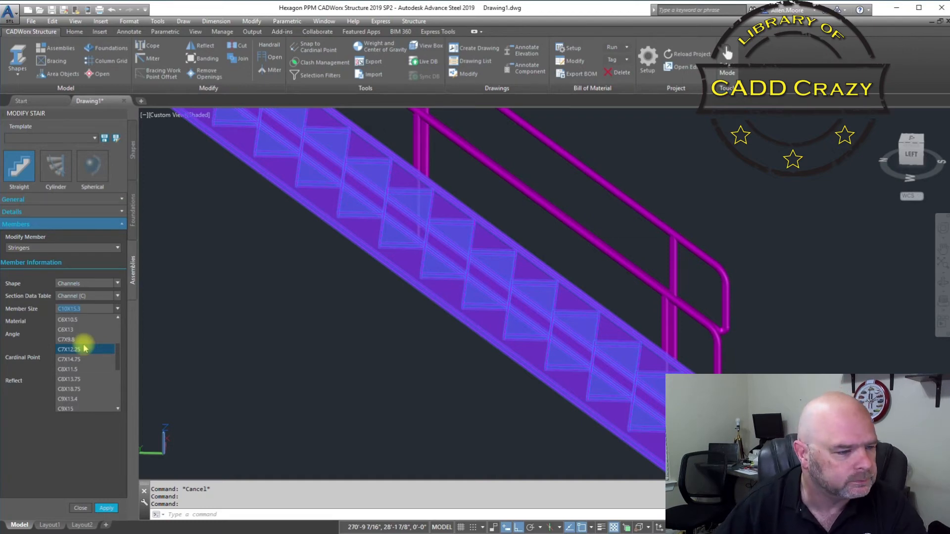
pyautogui.scroll(1, 84, 349)
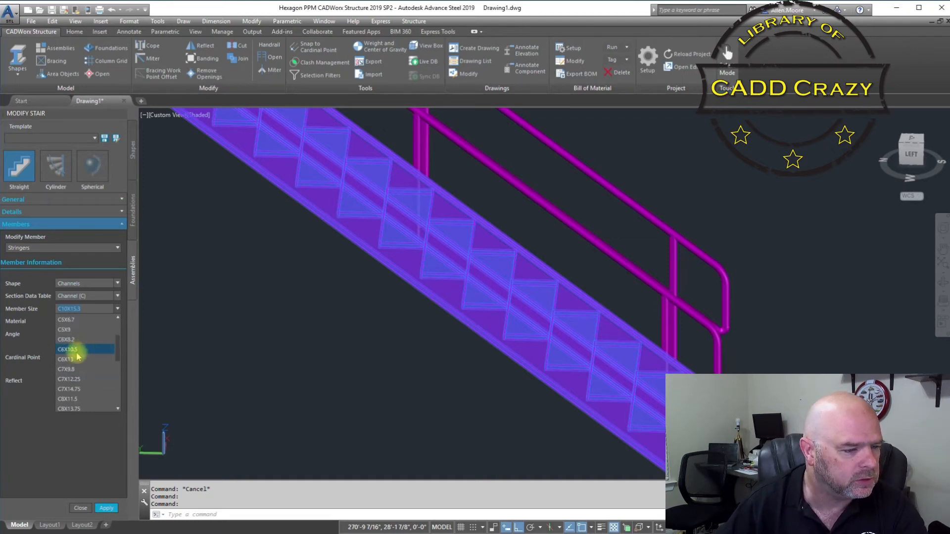
pyautogui.click(78, 350)
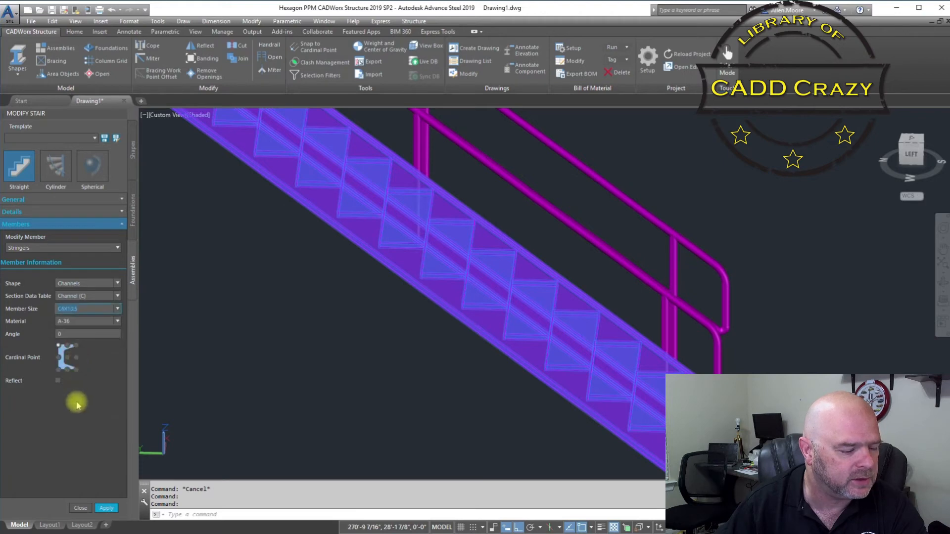
pyautogui.click(107, 508)
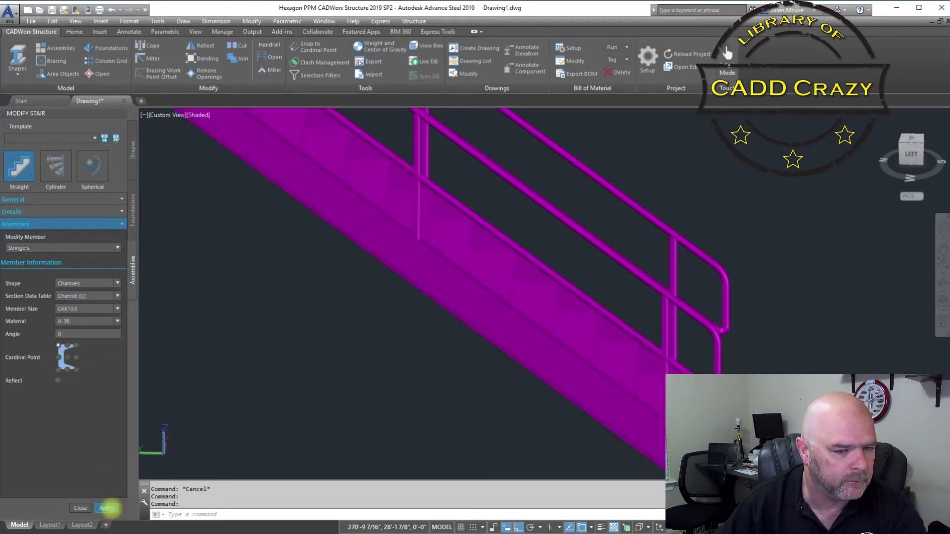
pyautogui.scroll(2, 634, 431)
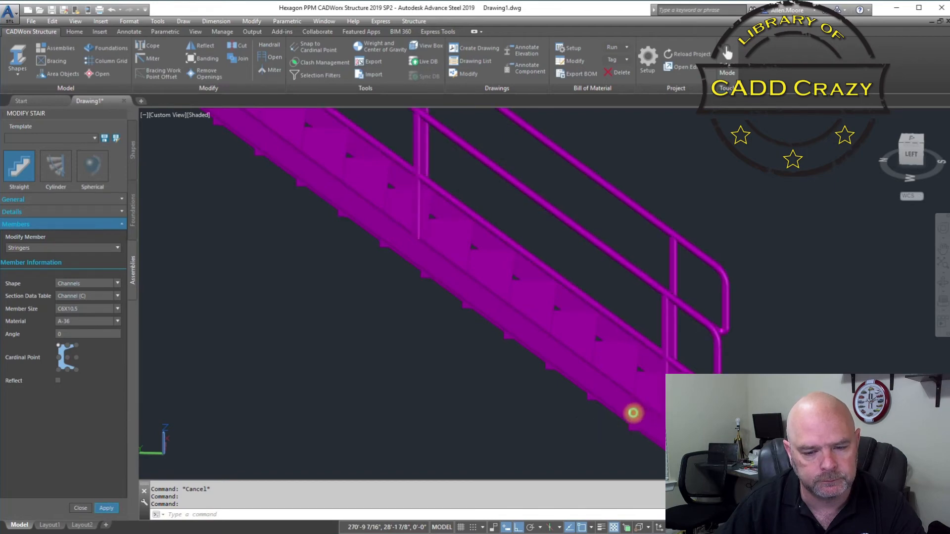
pyautogui.scroll(-1, 623, 419)
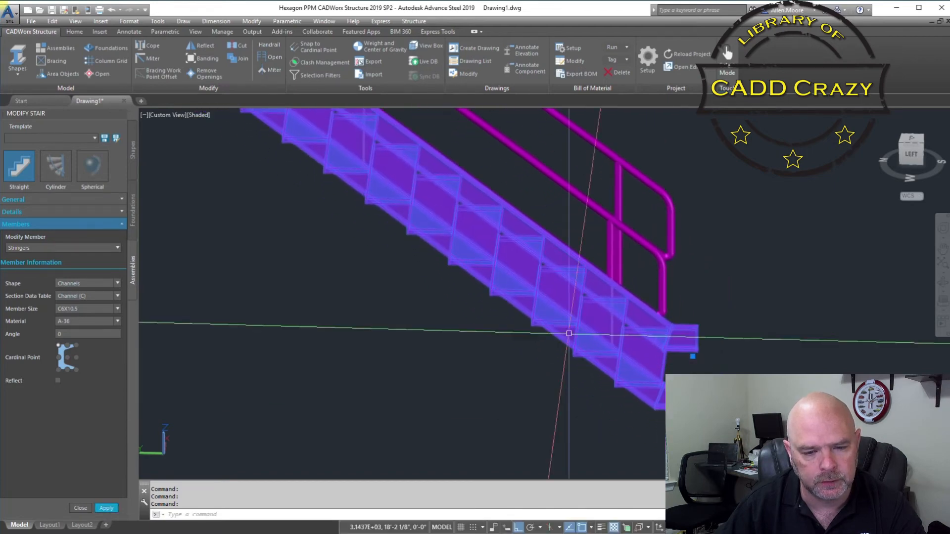
pyautogui.press('Escape')
pyautogui.press('Escape')
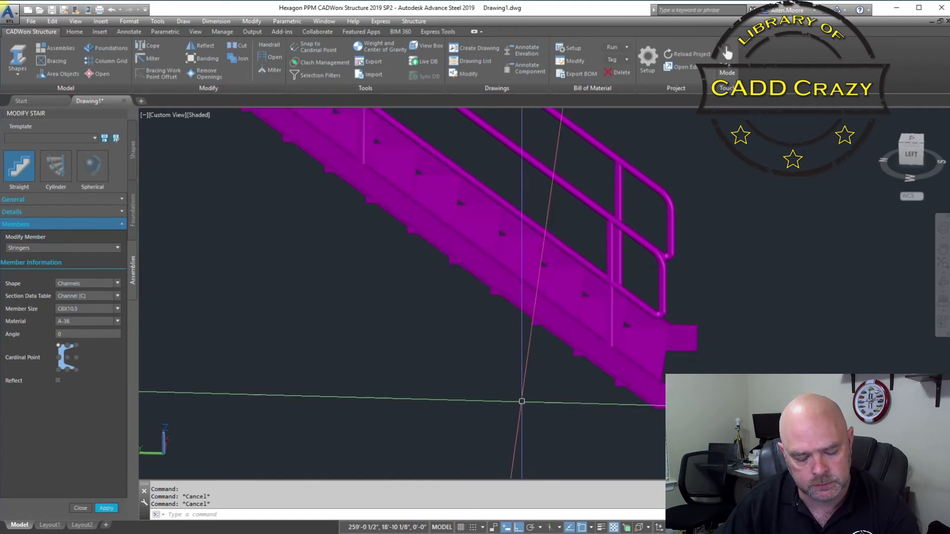
# Step: Open the stair handrail's parameters for modification and check the available handrail templates
pyautogui.keyDown('shift'); pyautogui.moveTo(521, 396); pyautogui.dragTo(479, 419, button='middle'); pyautogui.keyUp('shift')
pyautogui.click(106, 248)
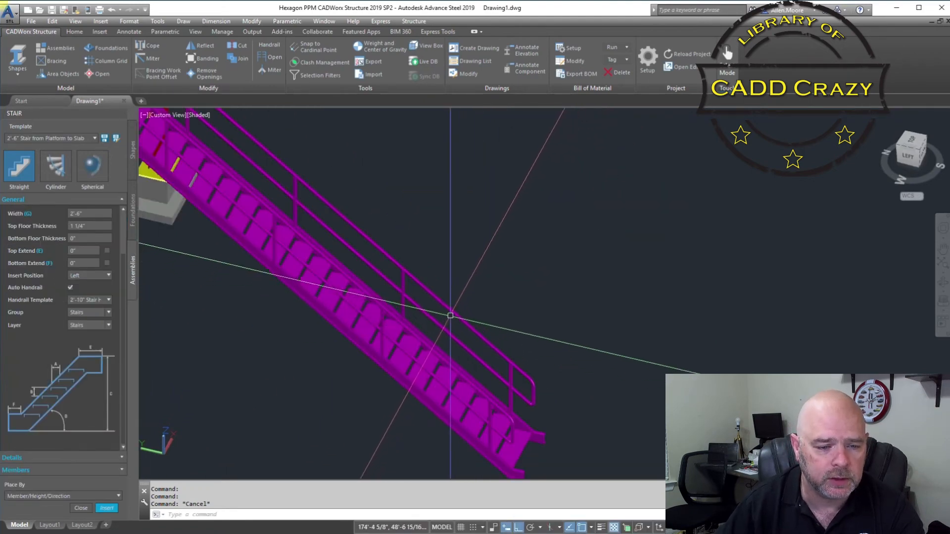
pyautogui.click(452, 311)
pyautogui.doubleClick(452, 311)
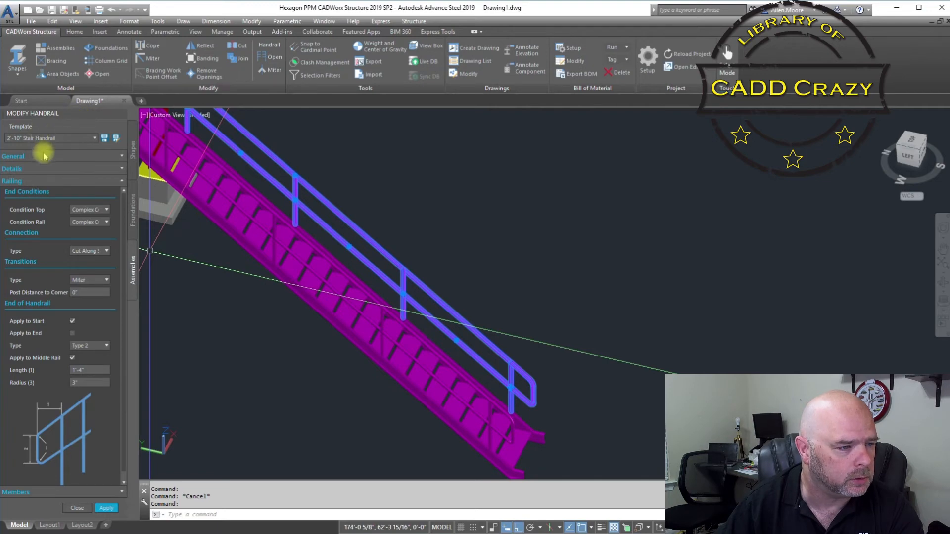
pyautogui.click(95, 138)
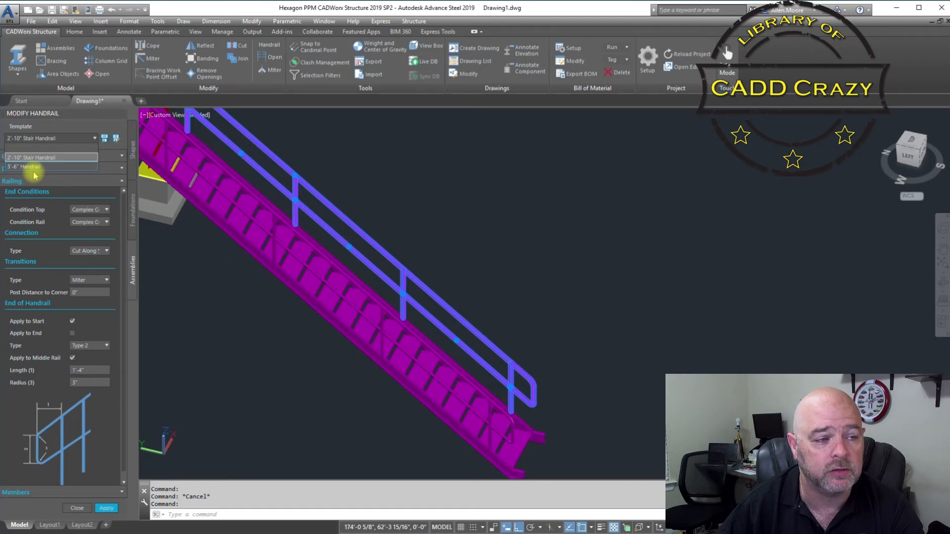
pyautogui.click(103, 140)
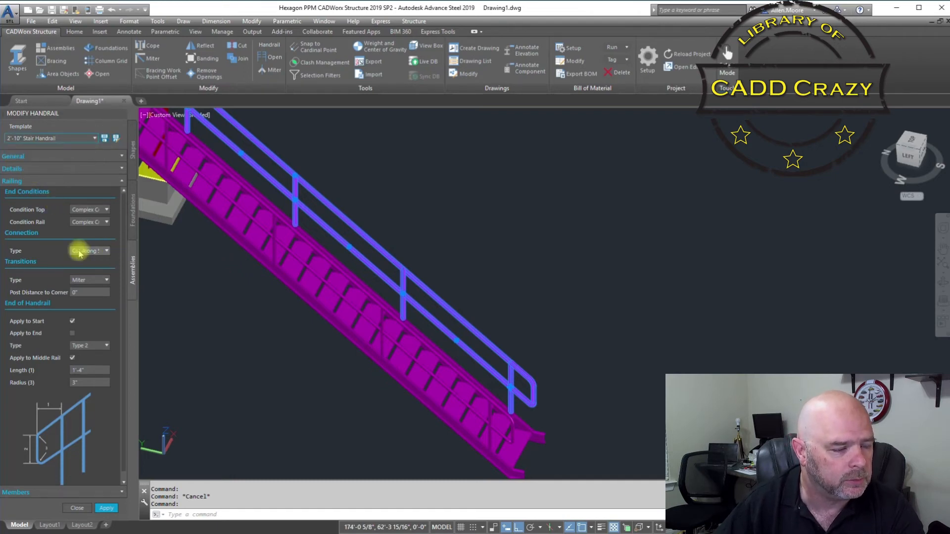
# Step: Review the stair handrail's railing settings, checking the available connection types and top end conditions
pyautogui.click(106, 251)
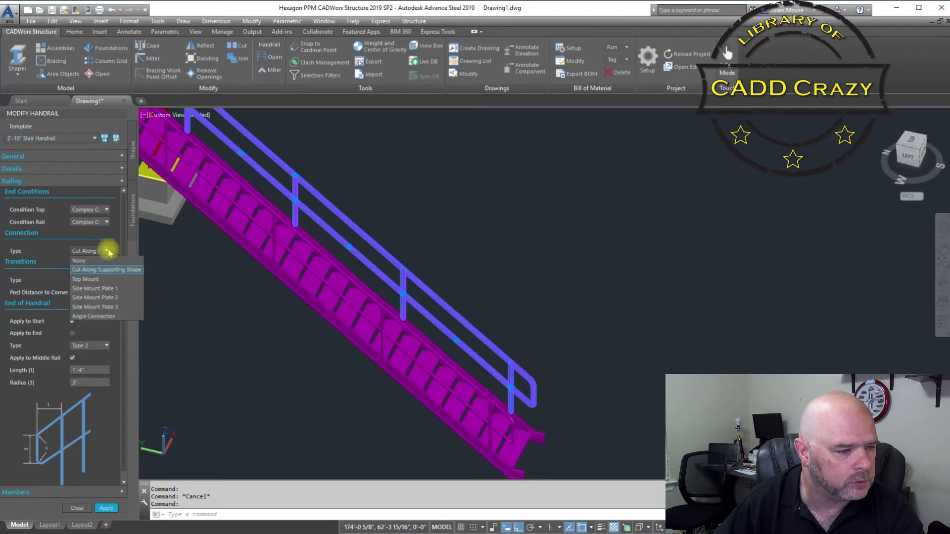
pyautogui.click(47, 251)
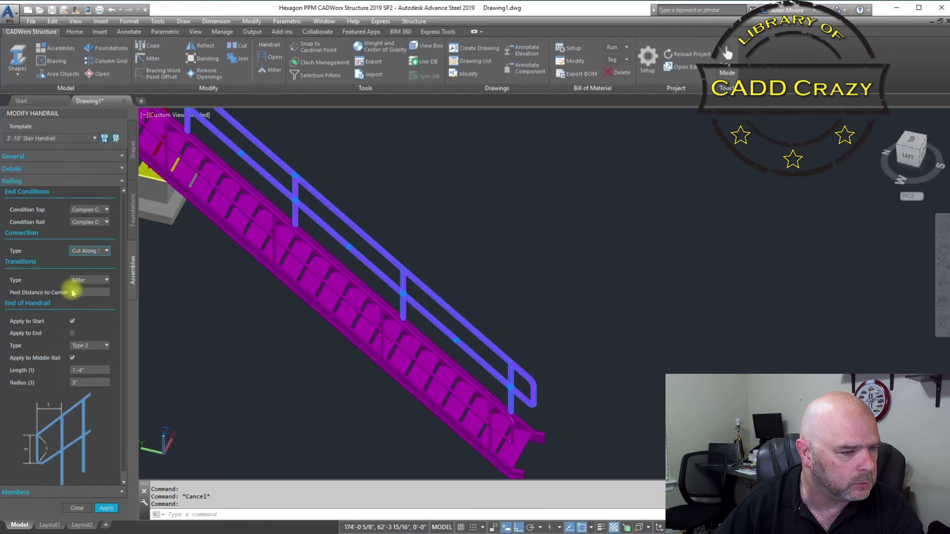
pyautogui.click(106, 209)
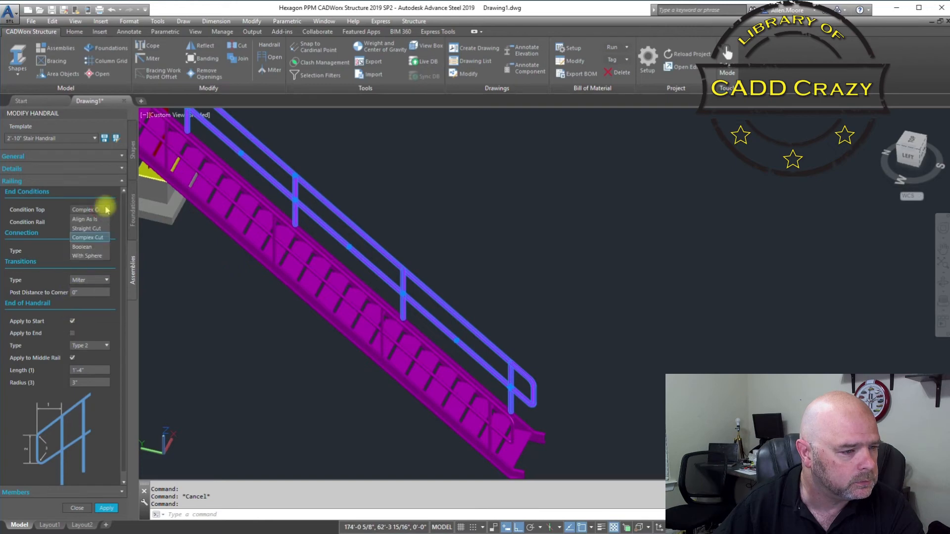
pyautogui.click(57, 198)
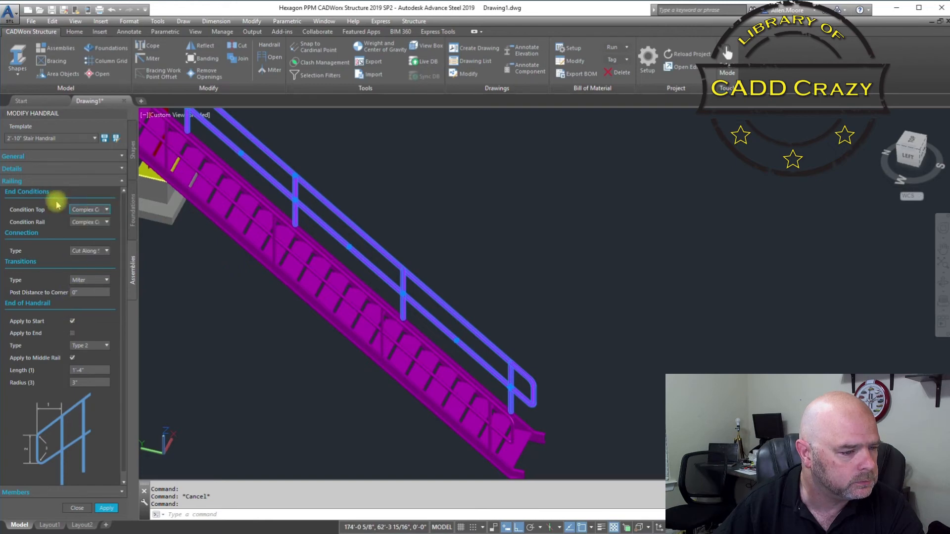
pyautogui.scroll(-1, 58, 205)
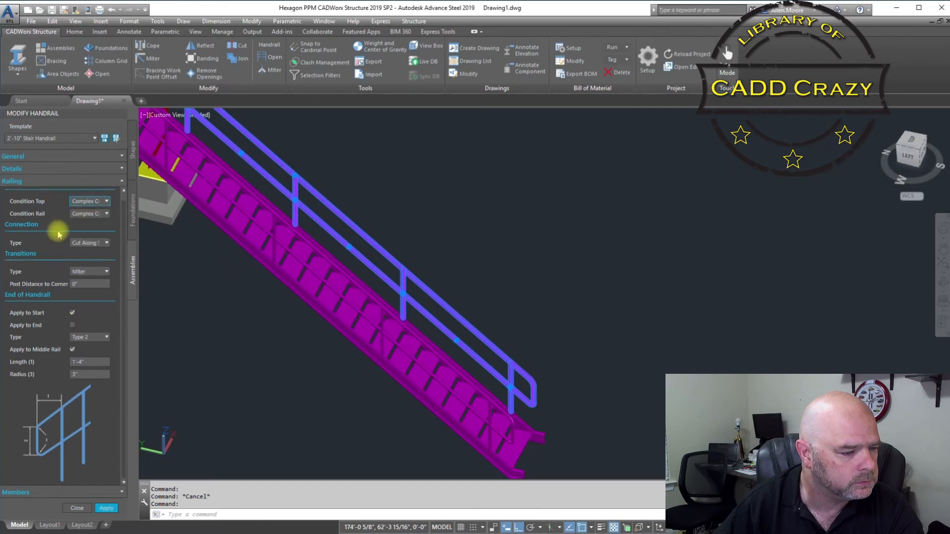
# Step: Change the handrail's post member to shape Angles, section table Angle Equal Leg (L), size L2X2X3/8, and apply it
pyautogui.click(104, 493)
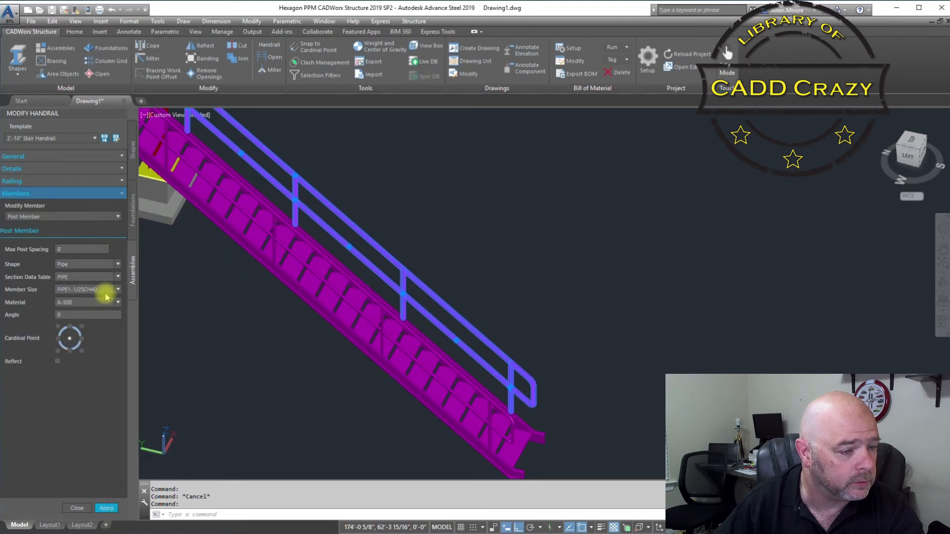
pyautogui.click(119, 265)
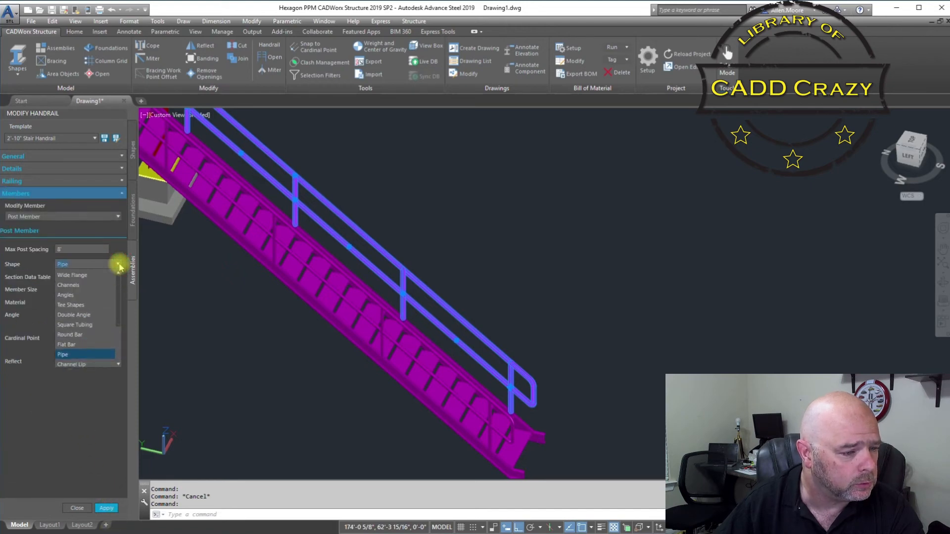
pyautogui.click(101, 295)
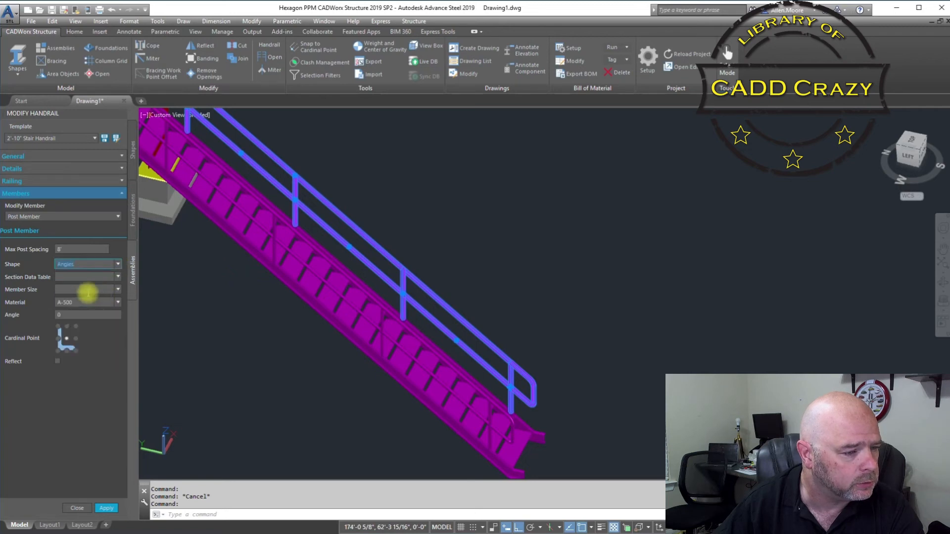
pyautogui.click(118, 275)
pyautogui.click(104, 289)
pyautogui.click(118, 291)
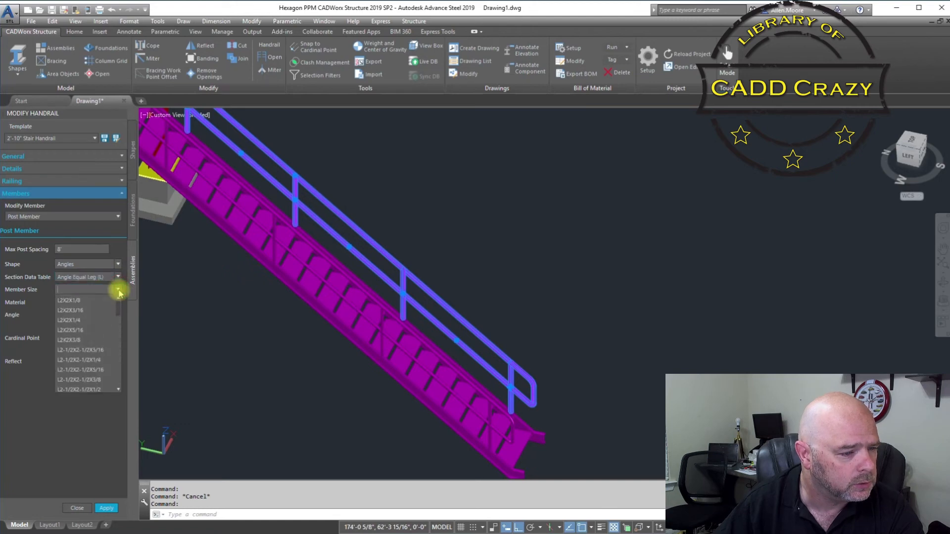
pyautogui.click(81, 340)
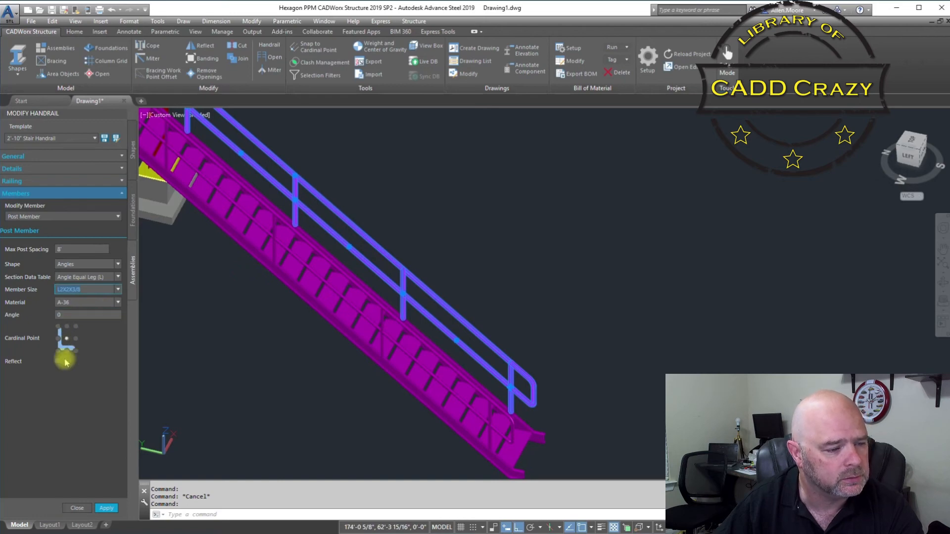
pyautogui.click(77, 508)
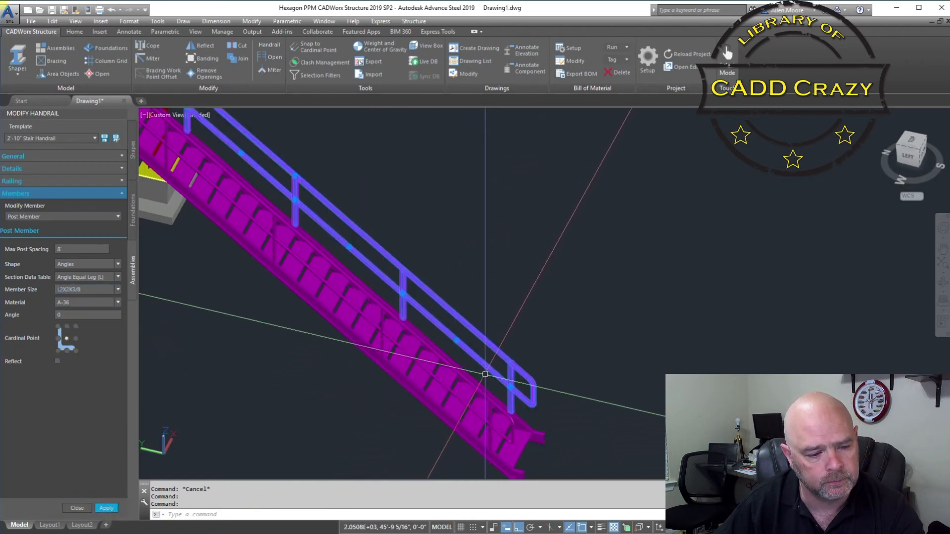
pyautogui.press('Escape')
pyautogui.scroll(8, 503, 293)
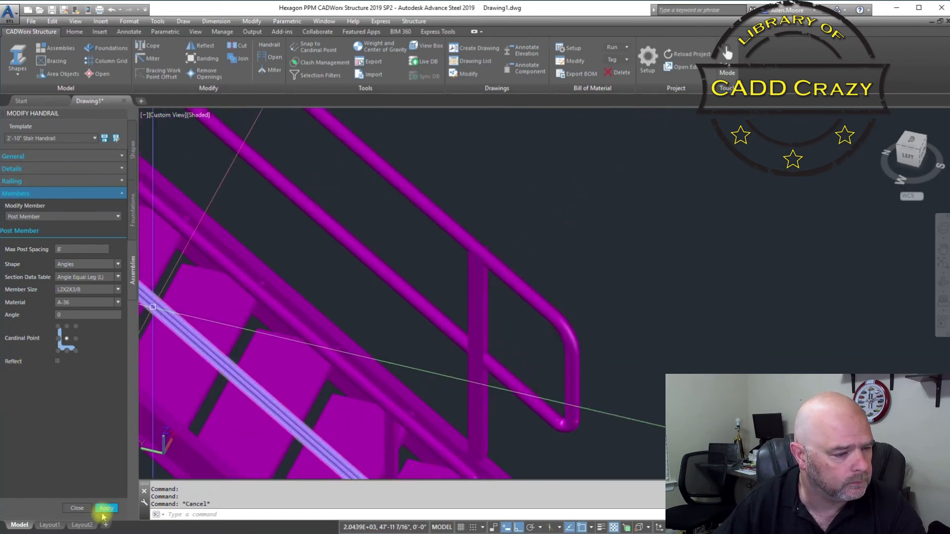
# Step: Set the post member's cardinal point to the middle-left point of the angle section and apply it
pyautogui.click(58, 339)
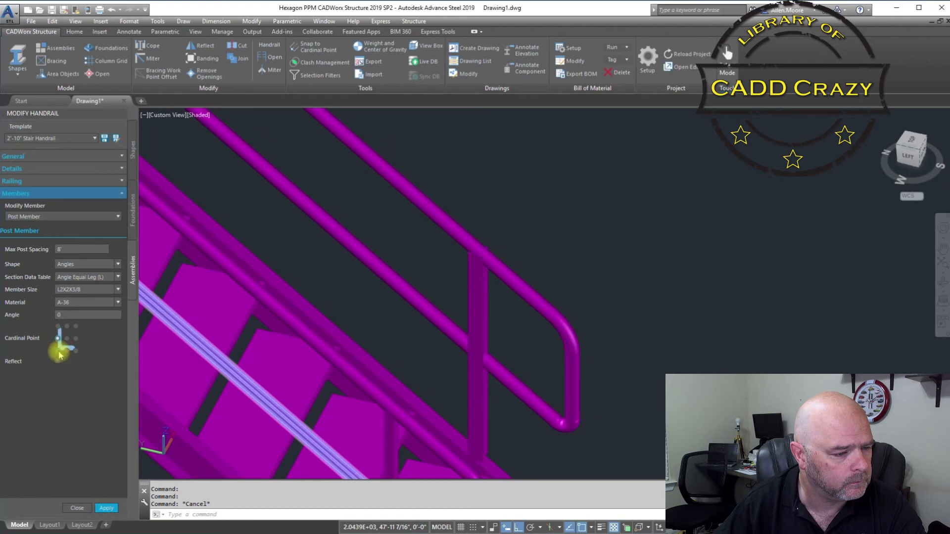
pyautogui.click(104, 508)
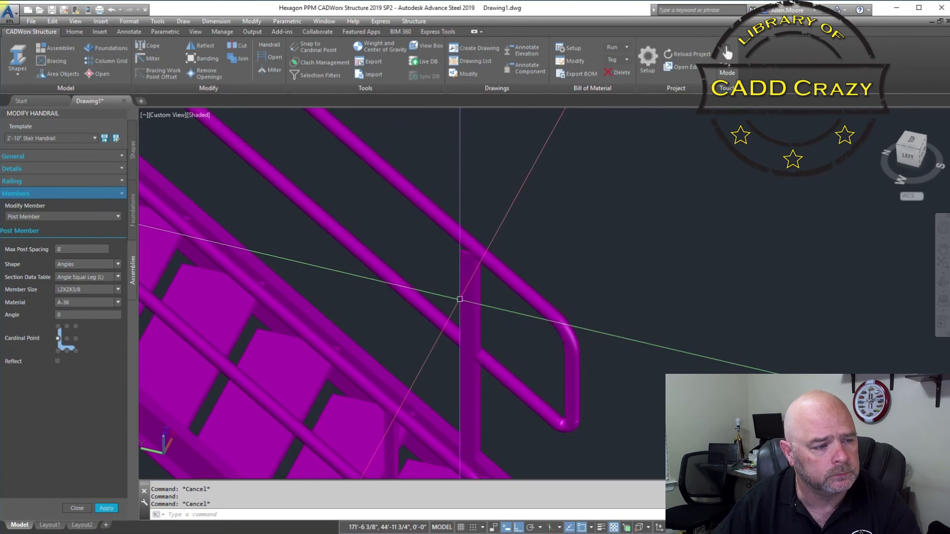
pyautogui.scroll(3, 459, 299)
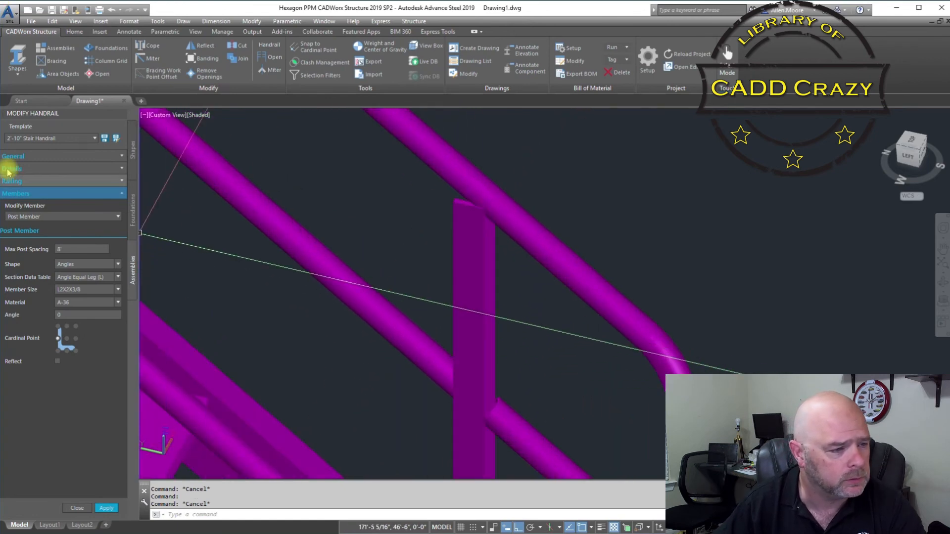
# Step: Change the handrail's top rail to shape Angles, section table Angle Equal Leg (L), size L2X2X3/8, and apply it
pyautogui.click(62, 217)
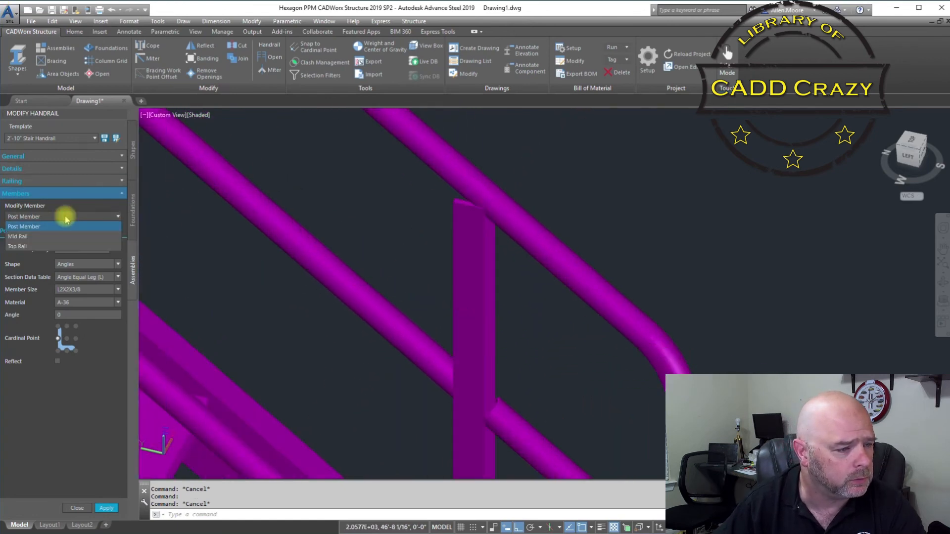
pyautogui.click(36, 247)
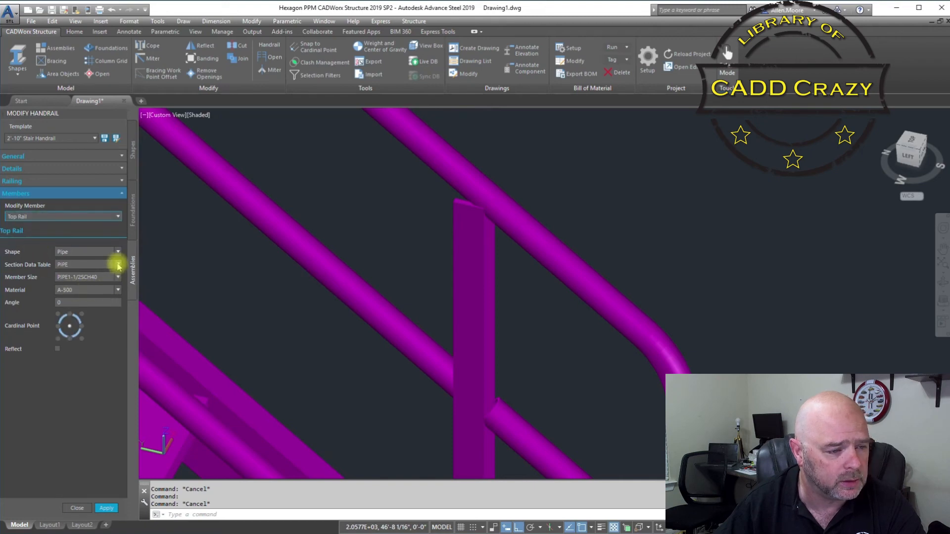
pyautogui.click(117, 252)
pyautogui.click(69, 272)
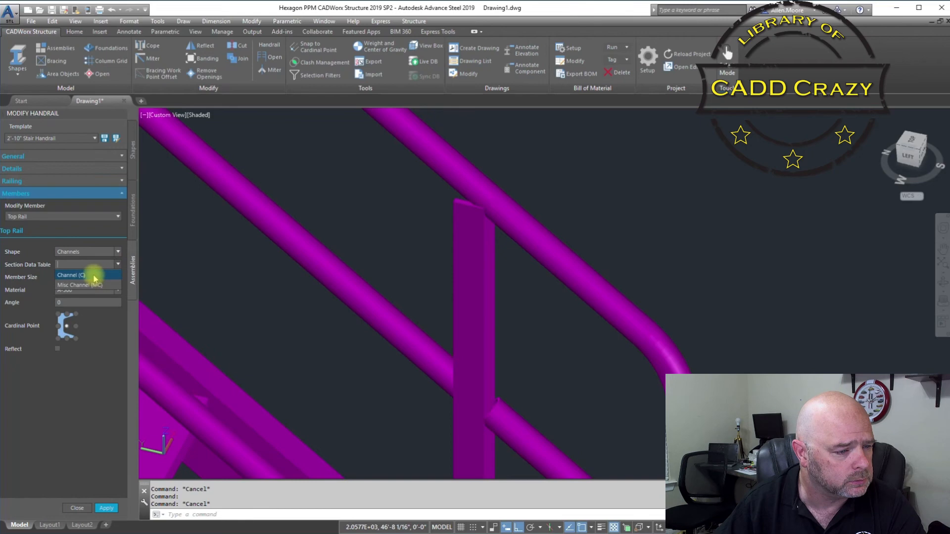
pyautogui.click(120, 252)
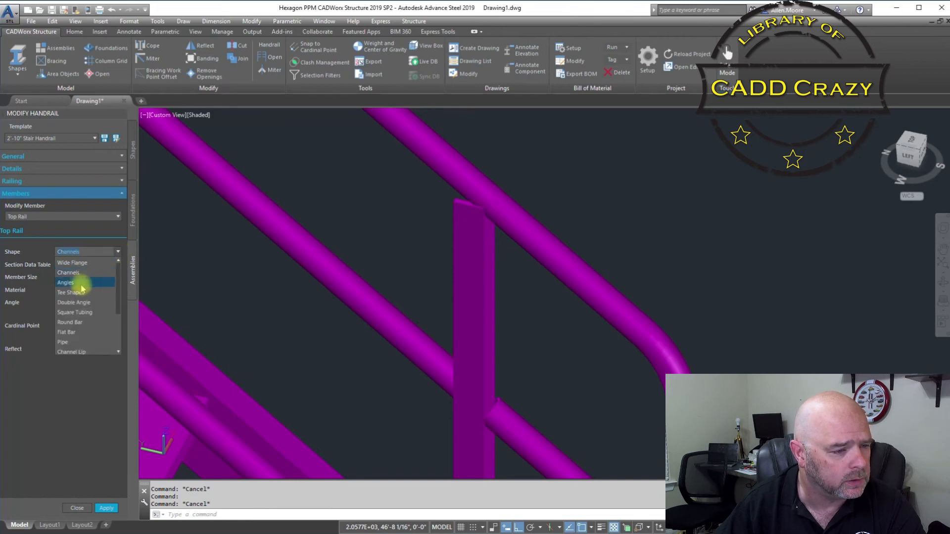
pyautogui.click(77, 281)
pyautogui.click(114, 266)
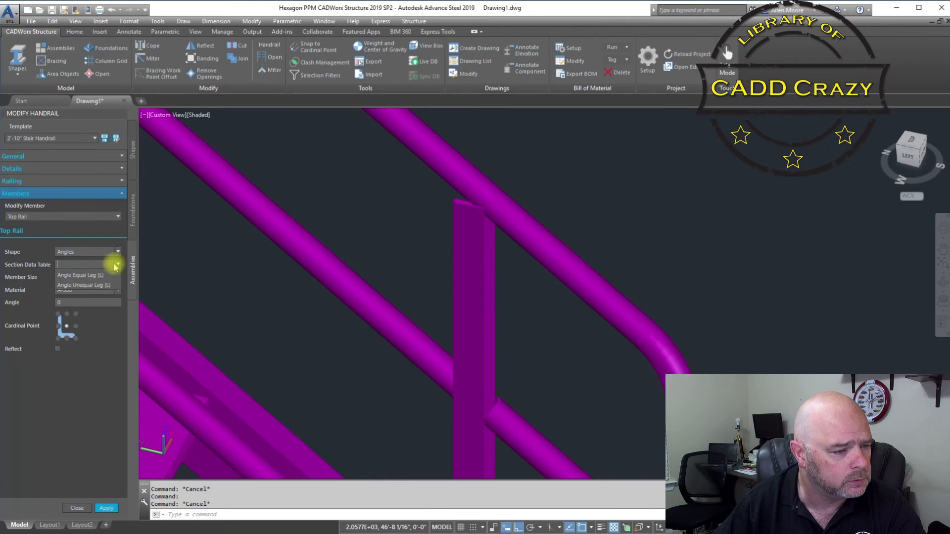
pyautogui.click(84, 275)
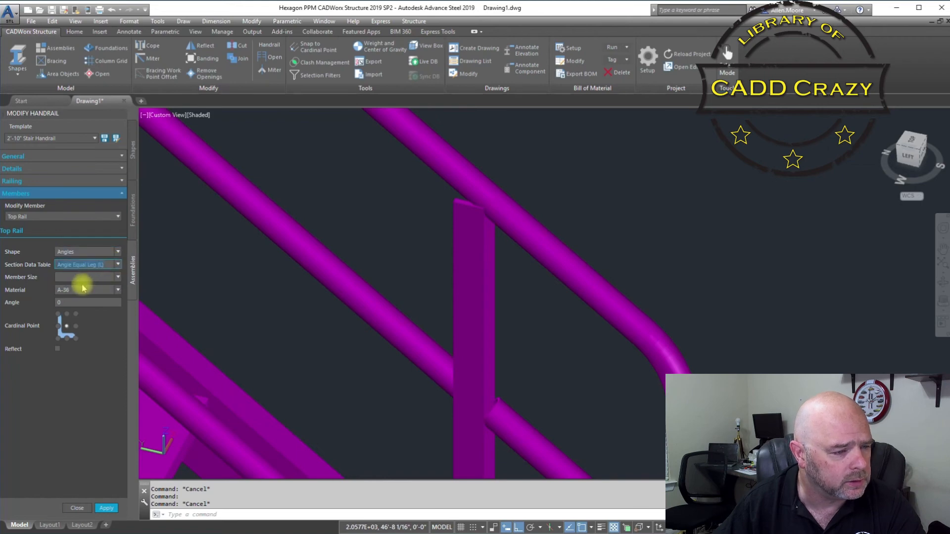
pyautogui.click(117, 278)
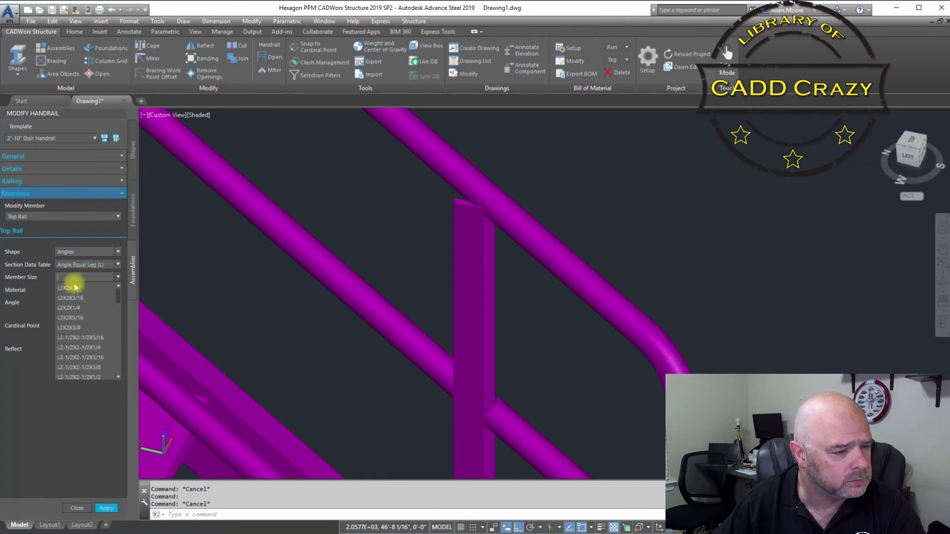
pyautogui.click(73, 329)
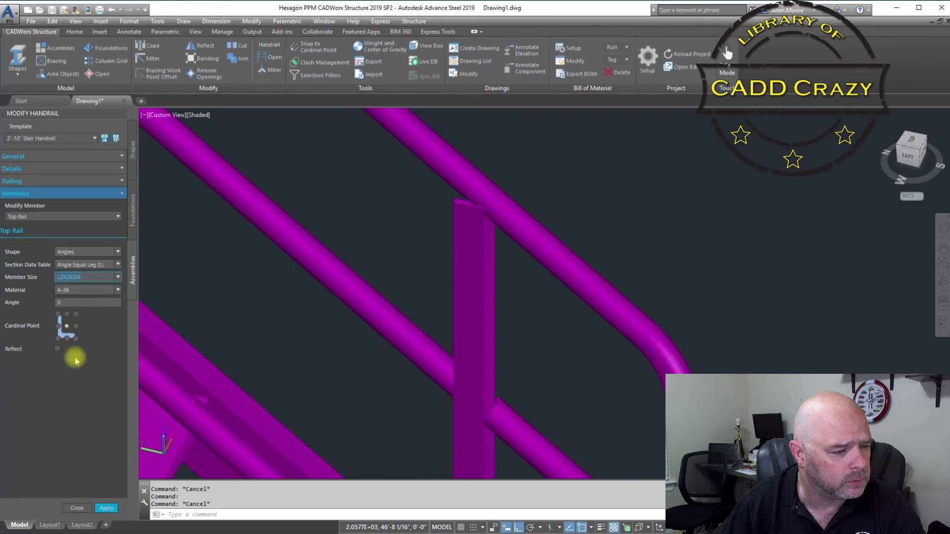
pyautogui.click(105, 508)
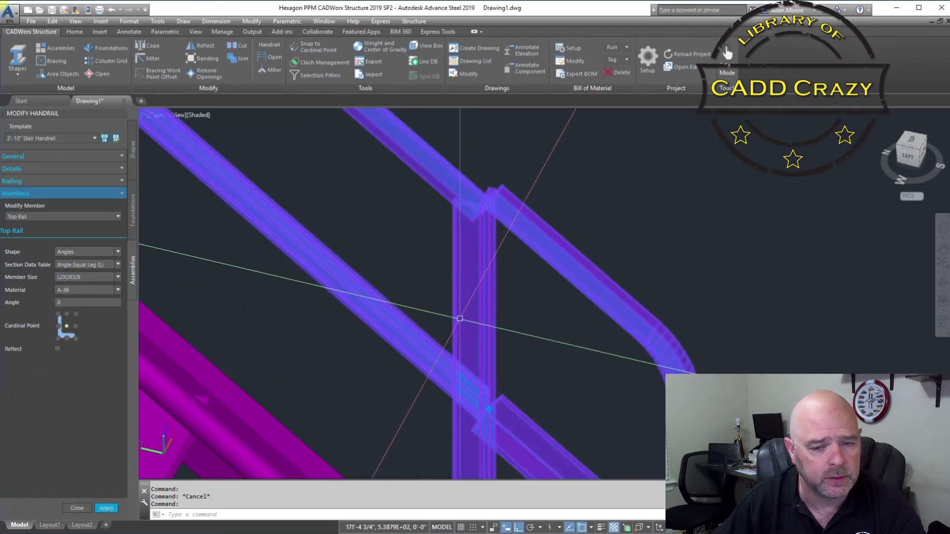
# Step: Set the top rail's angle to 90 and apply the rotation to the handrail
pyautogui.press('Escape')
pyautogui.scroll(-3, 562, 305)
pyautogui.scroll(3, 531, 252)
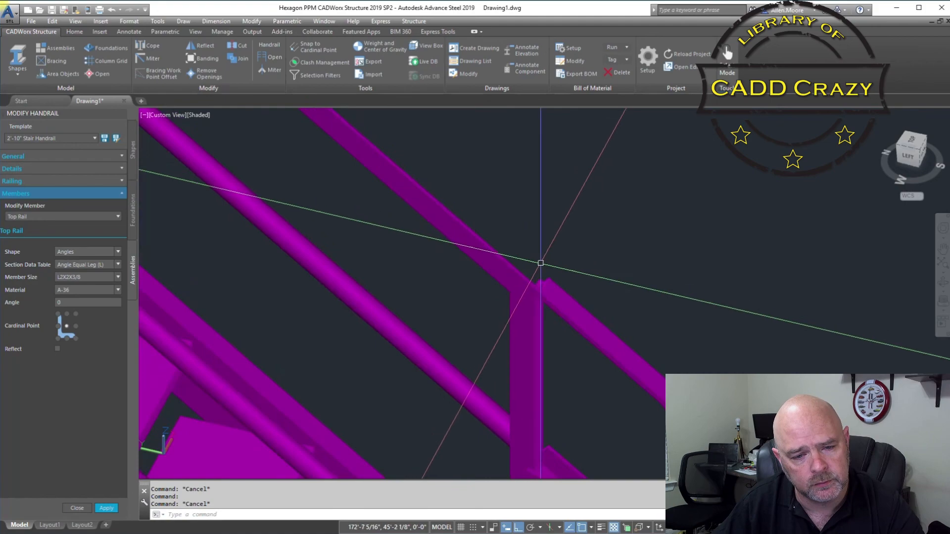
pyautogui.keyDown('shift'); pyautogui.moveTo(543, 301); pyautogui.dragTo(392, 212, button='middle'); pyautogui.keyUp('shift')
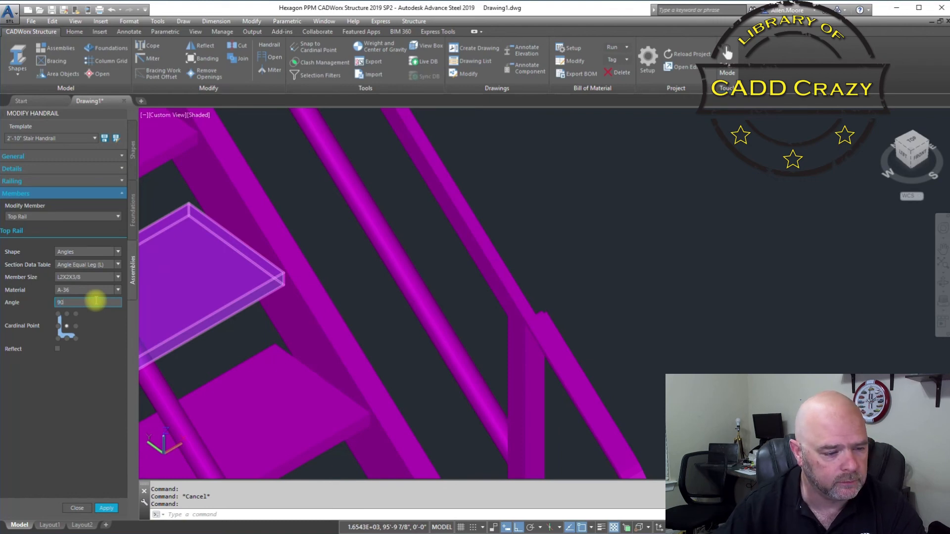
pyautogui.click(106, 508)
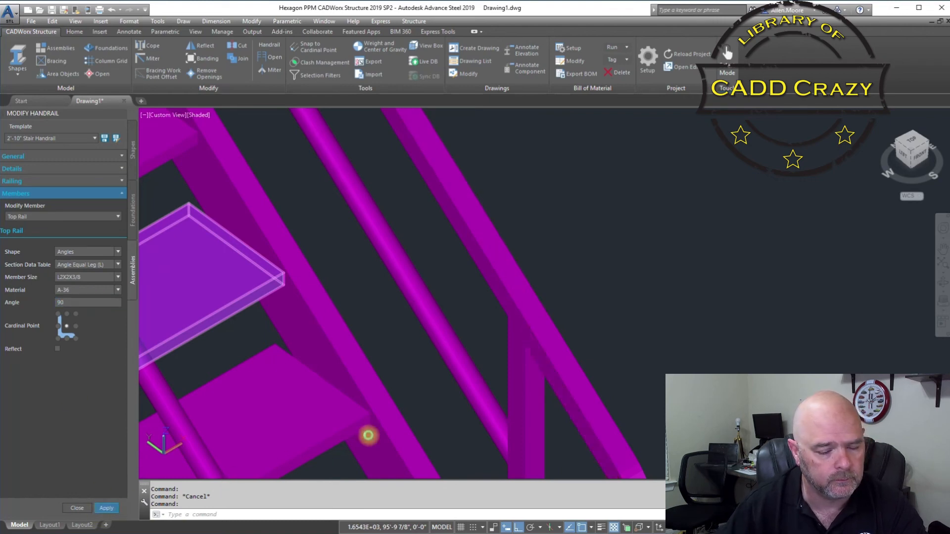
# Step: Examine the modified handrail's top rail and posts along the stair from several viewing angles
pyautogui.scroll(-5, 466, 377)
pyautogui.keyDown('shift'); pyautogui.moveTo(535, 378); pyautogui.dragTo(471, 282, button='middle'); pyautogui.keyUp('shift')
pyautogui.scroll(-2, 252, 322)
pyautogui.press('Escape')
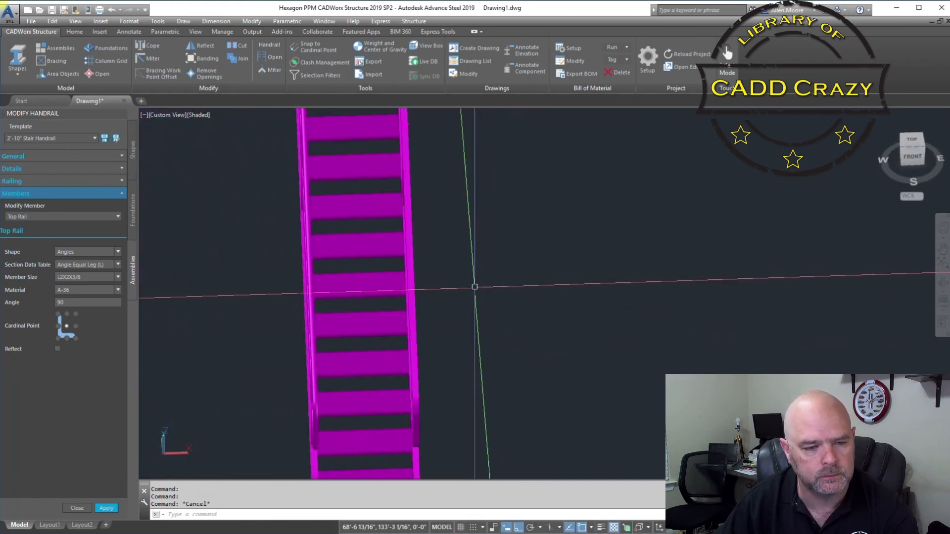
pyautogui.scroll(2, 402, 314)
pyautogui.keyDown('shift'); pyautogui.moveTo(414, 381); pyautogui.dragTo(358, 250, button='middle'); pyautogui.keyUp('shift')
pyautogui.scroll(5, 364, 246)
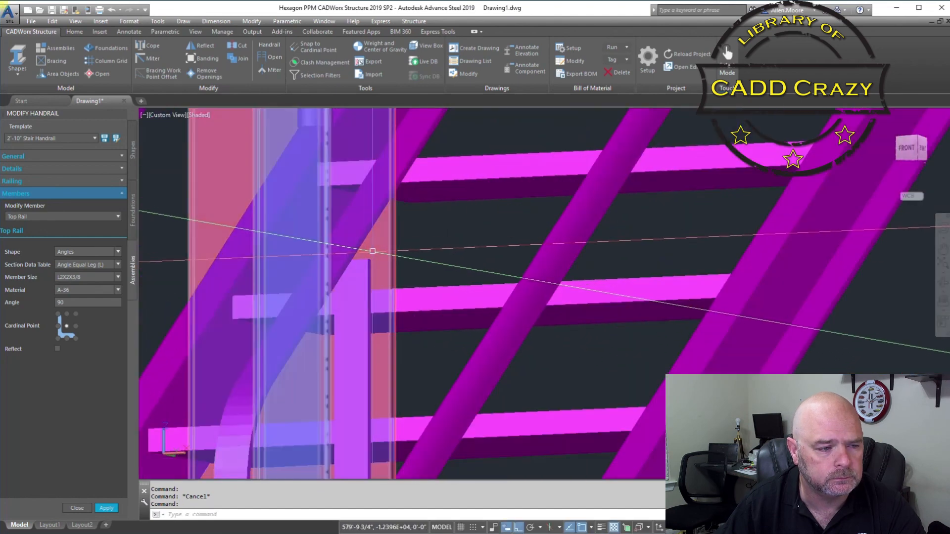
pyautogui.moveTo(365, 246); pyautogui.dragTo(515, 359, button='middle')
pyautogui.scroll(-5, 386, 319)
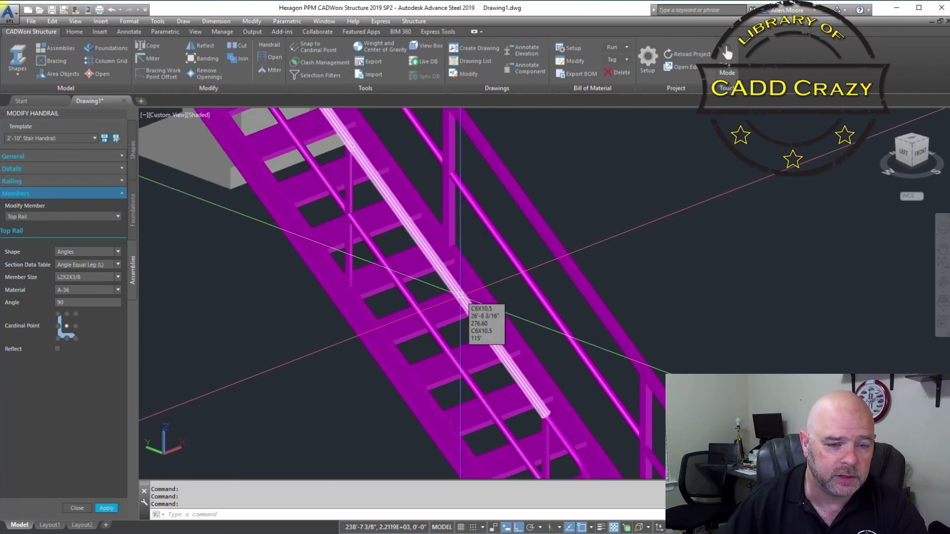
pyautogui.scroll(-3, 460, 296)
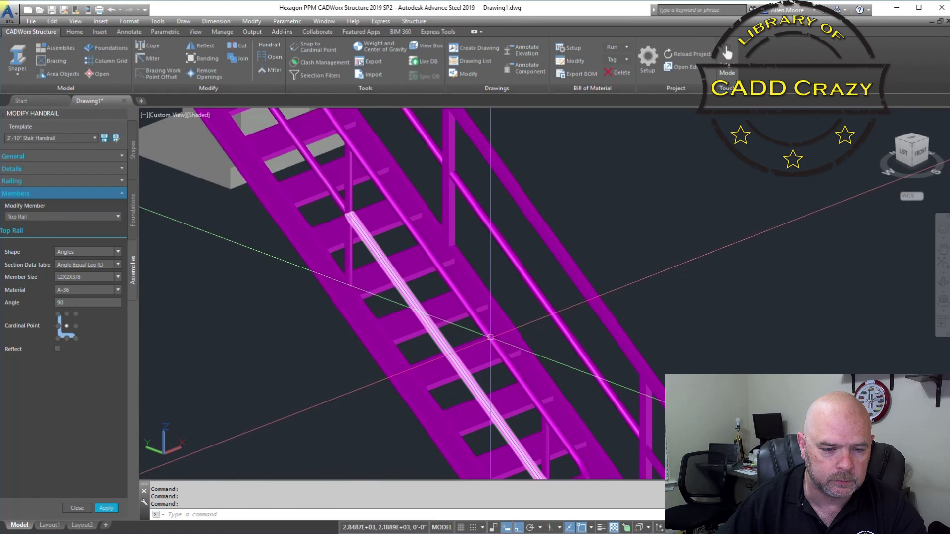